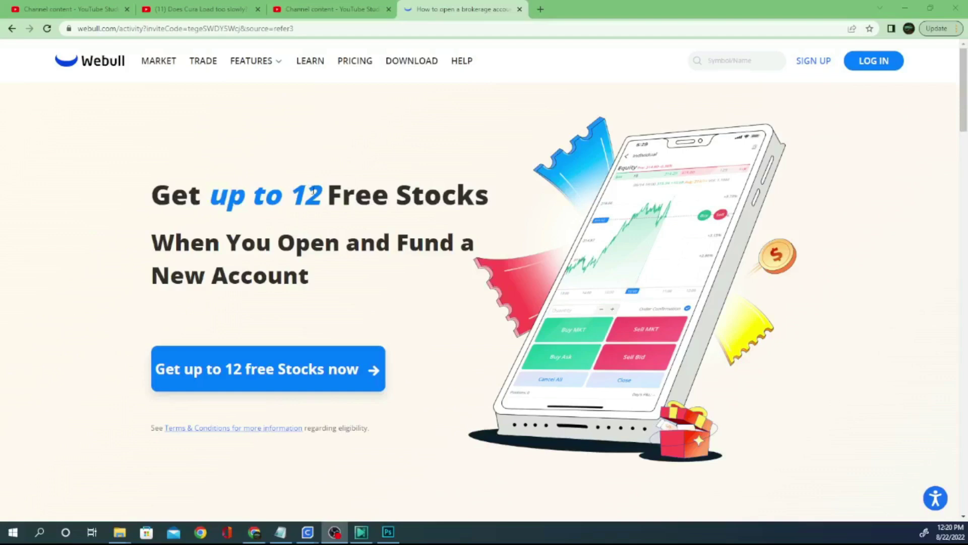
- Add a PLA TempTower (44.8 x 9.9 x 75.6 mm) from the Part for calibration extension
{"action": "left_click", "coordinate": [272, 378]}
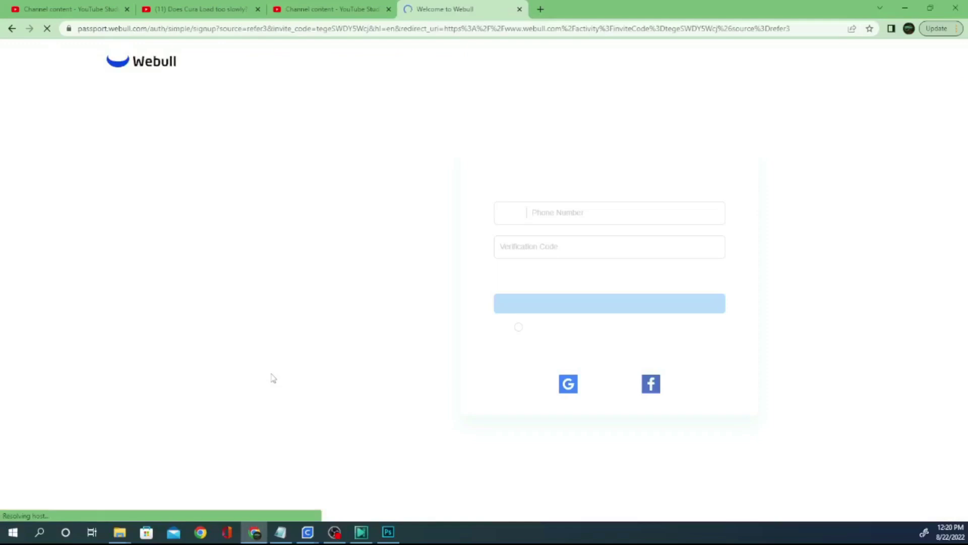
{"action": "left_click", "coordinate": [12, 28]}
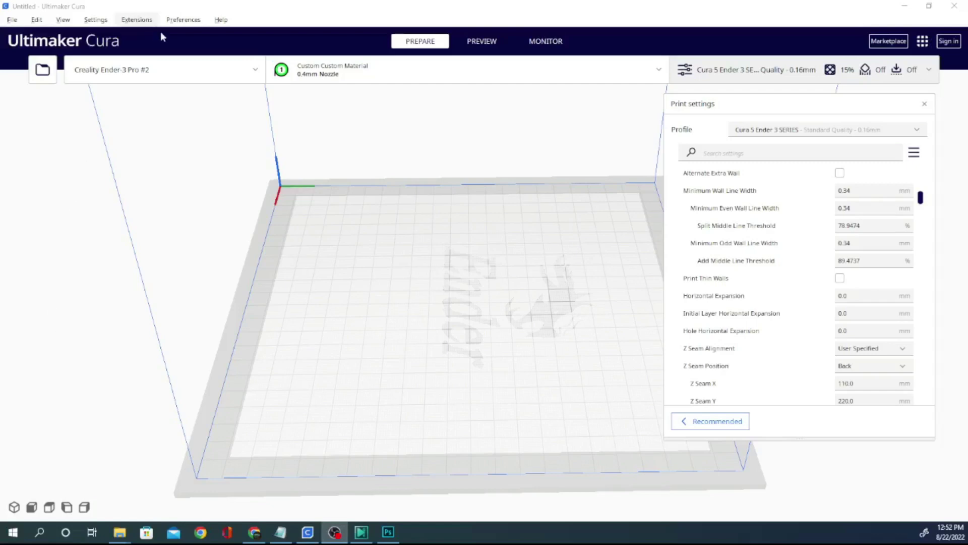
{"action": "left_click", "coordinate": [141, 25]}
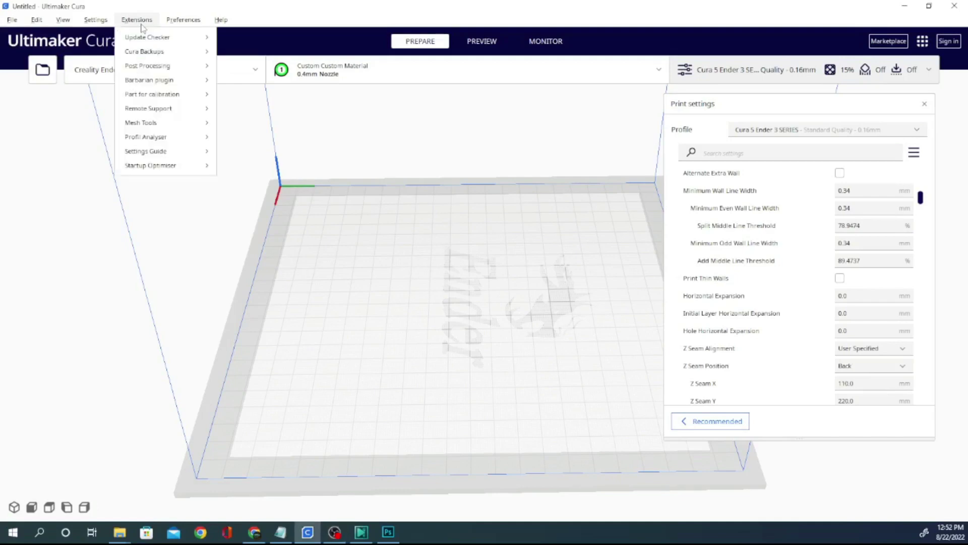
{"action": "mouse_move", "coordinate": [168, 97]}
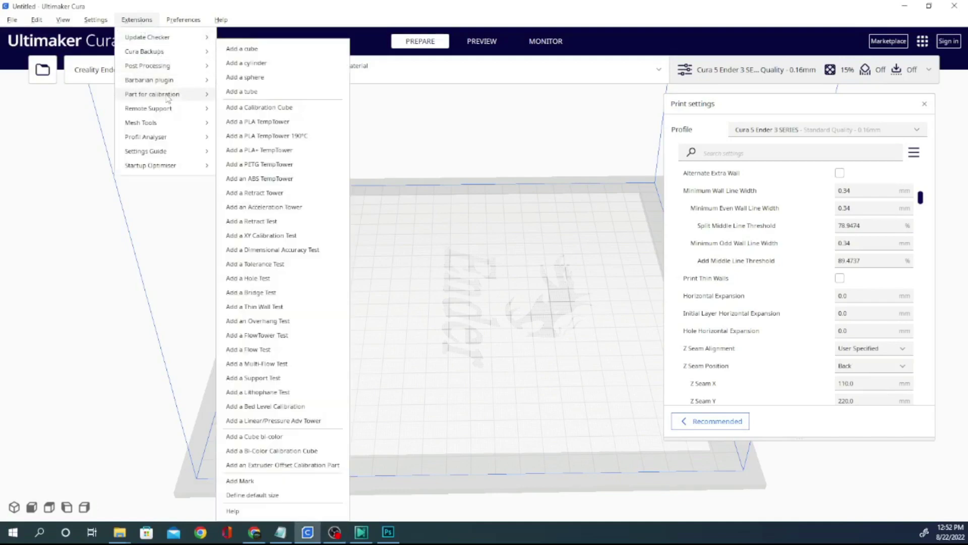
{"action": "left_click", "coordinate": [275, 123]}
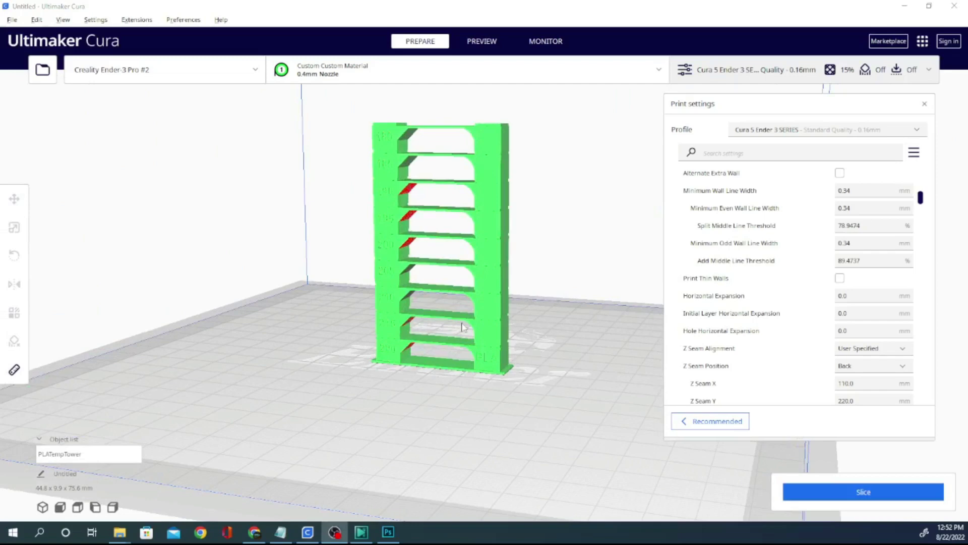
{"action": "scroll", "coordinate": [462, 327], "scroll_direction": "up", "scroll_amount": 5}
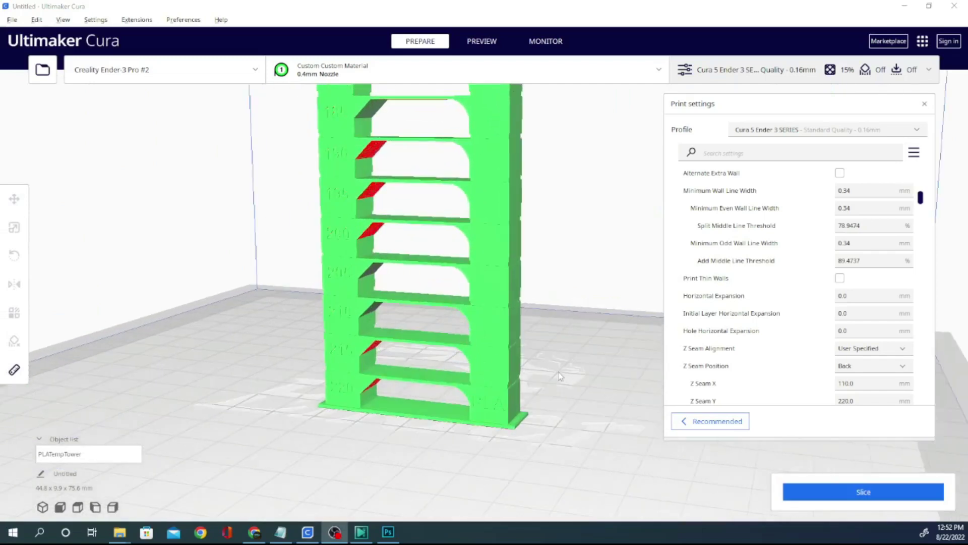
{"action": "left_click", "coordinate": [546, 386]}
{"action": "right_click_drag", "start_coordinate": [546, 386], "coordinate": [488, 396]}
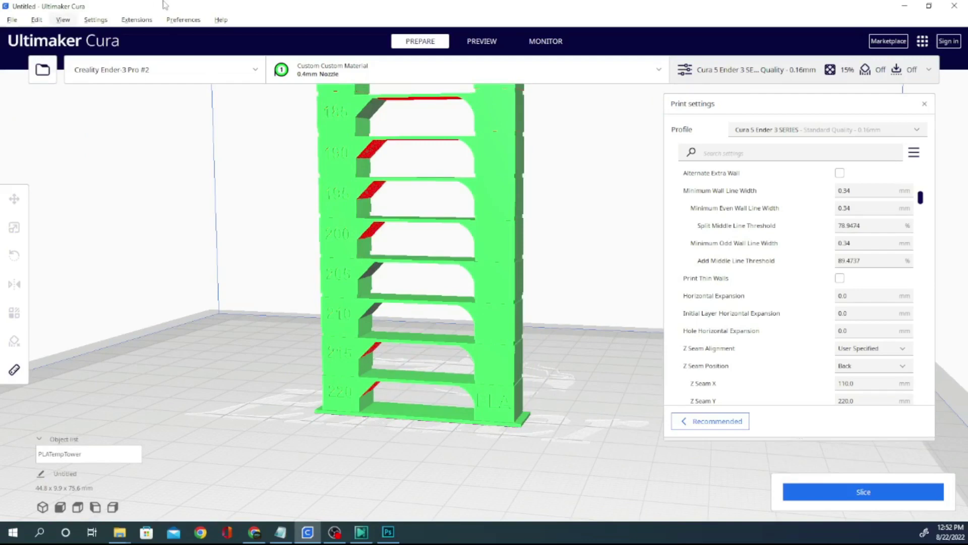
{"action": "left_click", "coordinate": [104, 22]}
{"action": "mouse_move", "coordinate": [150, 26]}
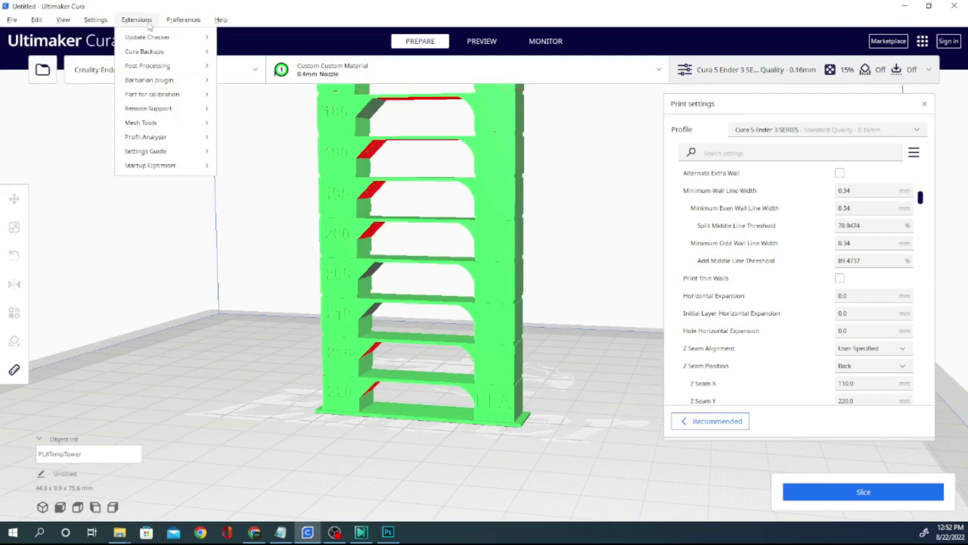
{"action": "mouse_move", "coordinate": [38, 21]}
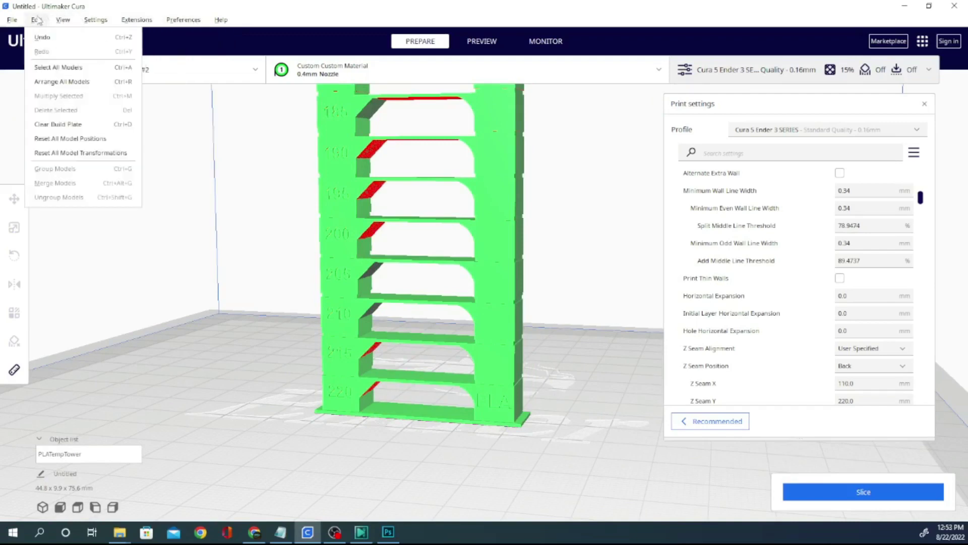
{"action": "mouse_move", "coordinate": [97, 24]}
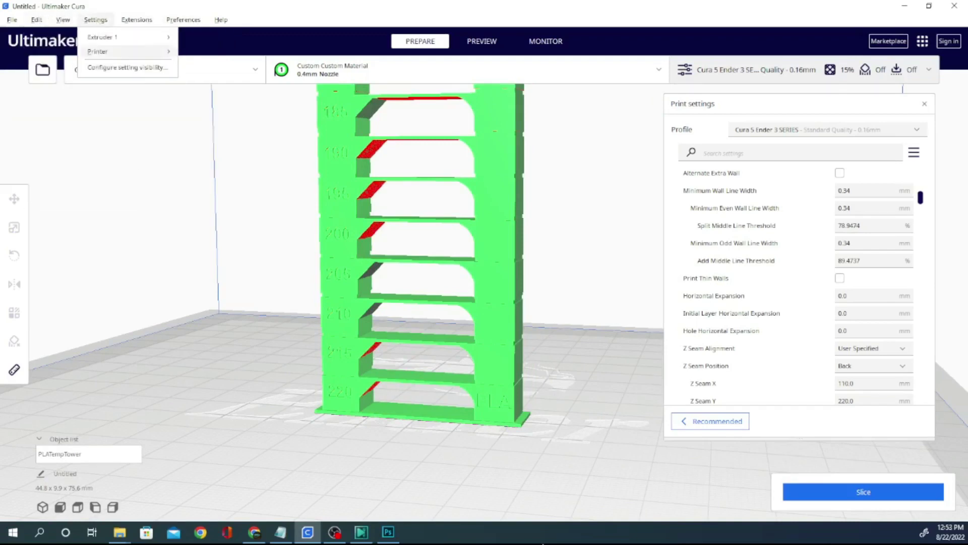
{"action": "mouse_move", "coordinate": [221, 20]}
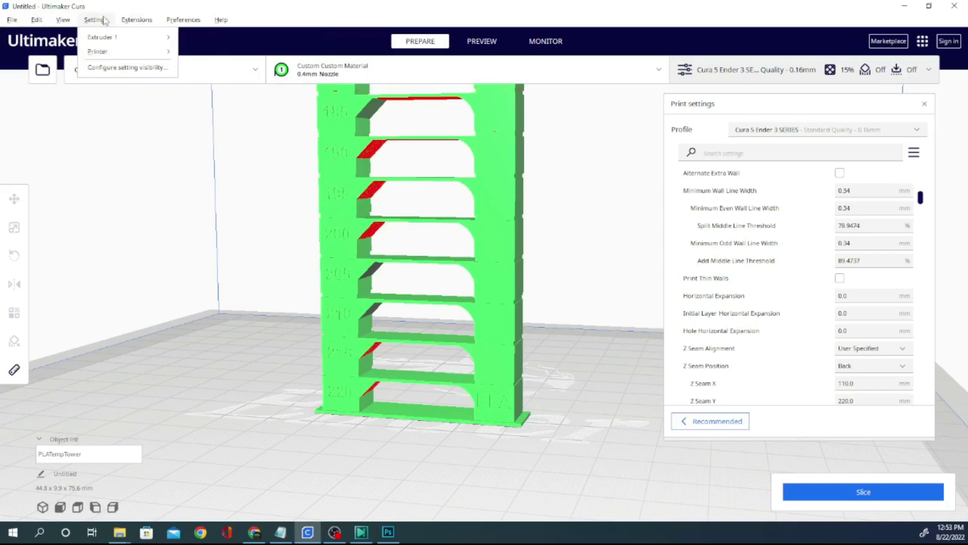
{"action": "mouse_move", "coordinate": [119, 41]}
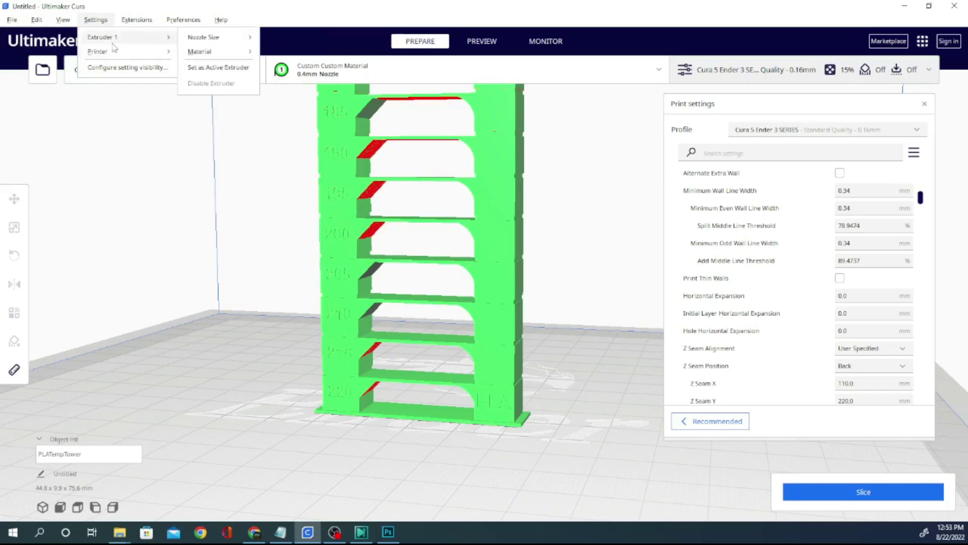
{"action": "mouse_move", "coordinate": [145, 56]}
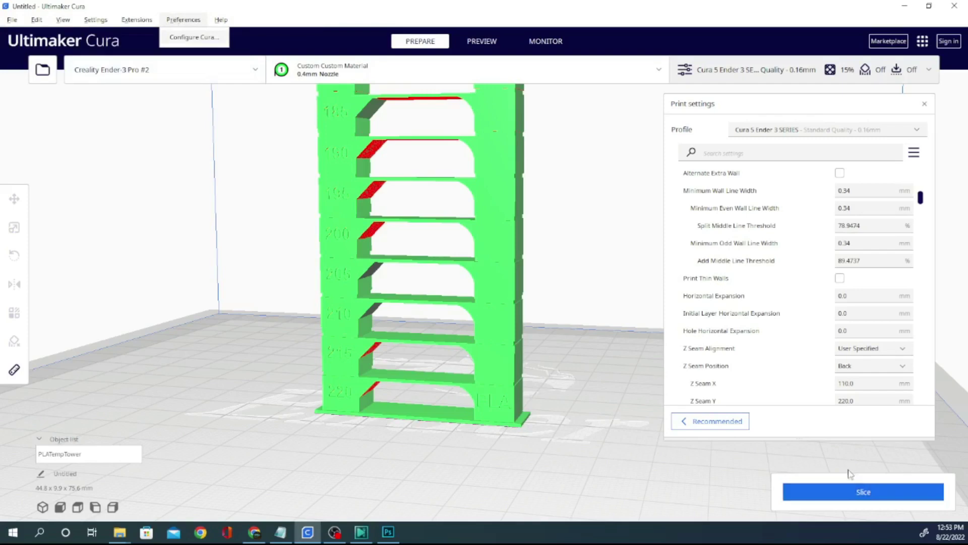
- Slice the PLA TempTower (2 h 23 min, 11 g, 3.56 m) and preview layers up to 67
{"action": "left_click", "coordinate": [829, 487]}
{"action": "left_click", "coordinate": [829, 487]}
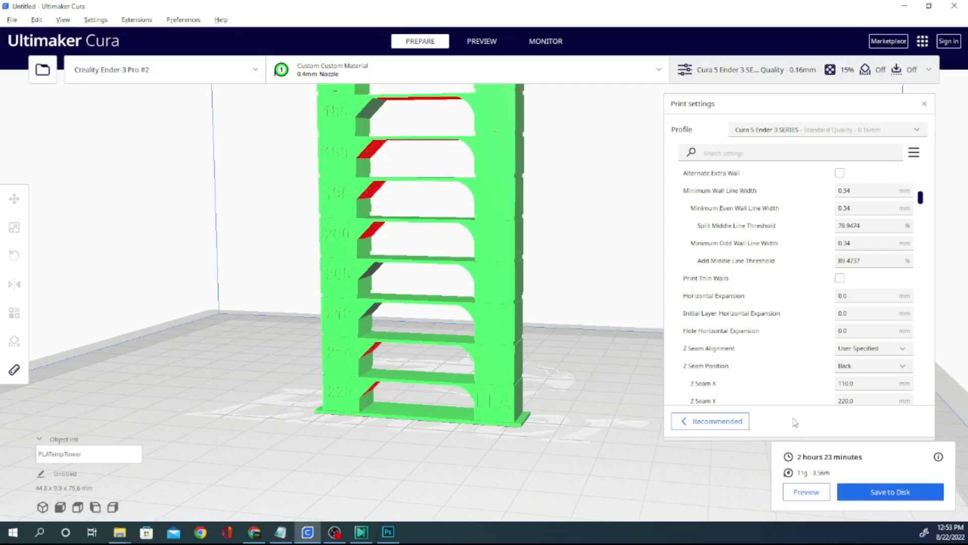
{"action": "mouse_move", "coordinate": [939, 458]}
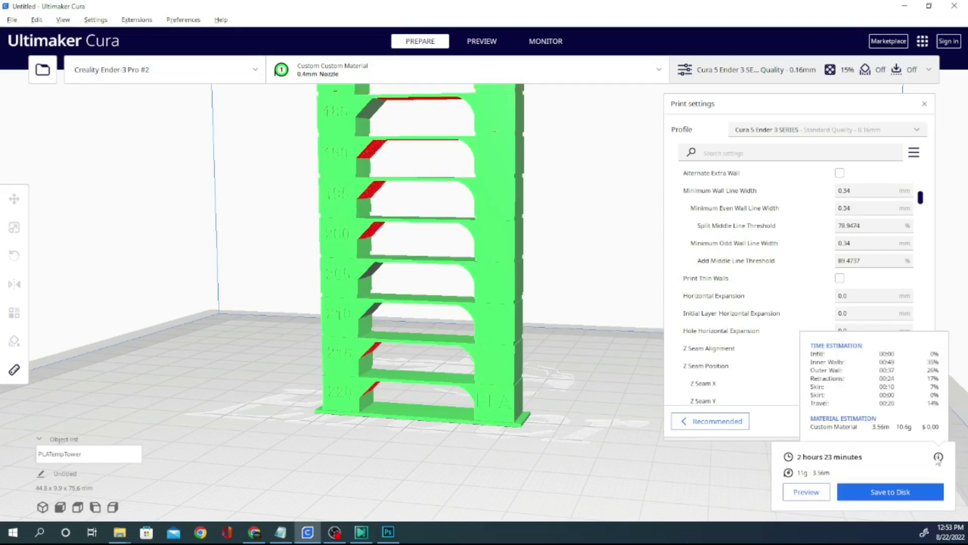
{"action": "left_click", "coordinate": [804, 493]}
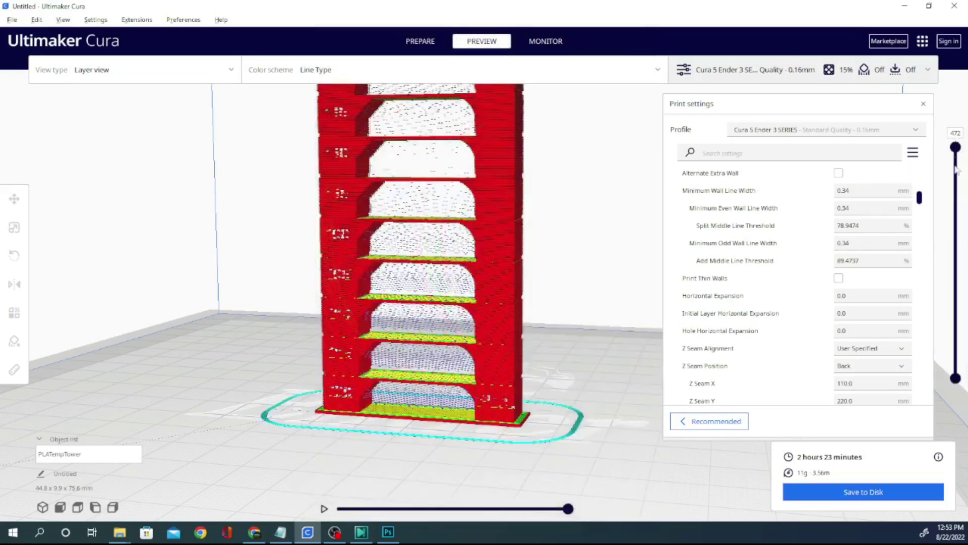
{"action": "left_click_drag", "start_coordinate": [961, 157], "coordinate": [961, 345]}
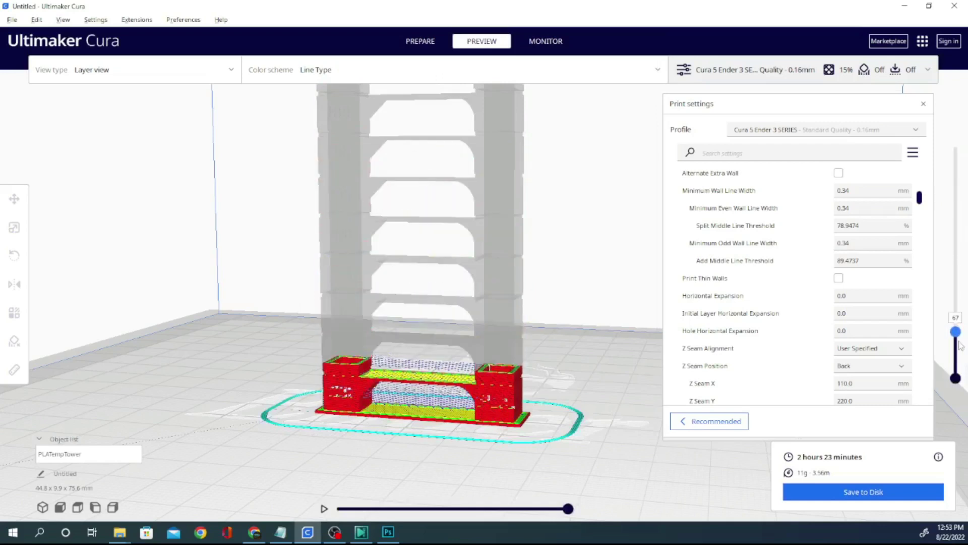
{"action": "left_click", "coordinate": [119, 21]}
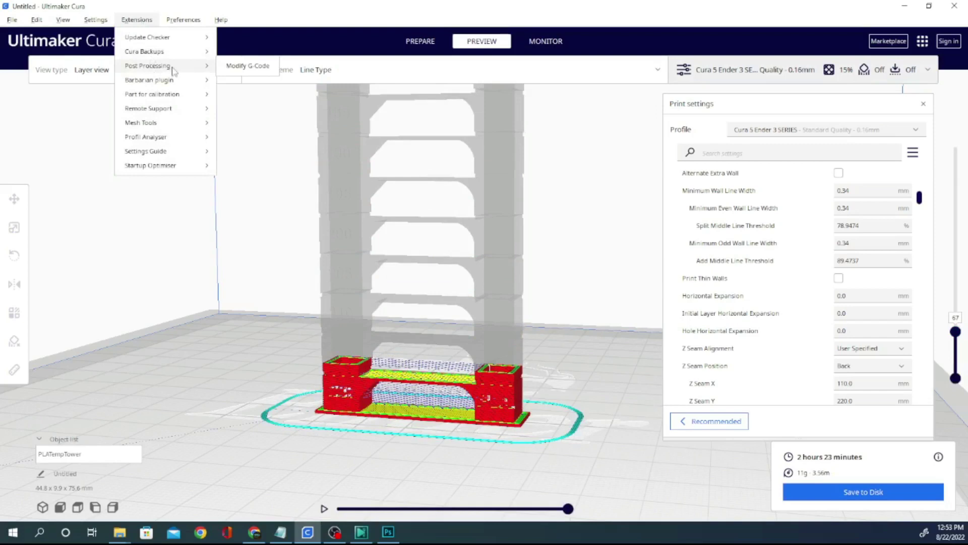
- Add the TempFanTower Modify G-Code script: start 220, increment -5, change layer 52
{"action": "left_click", "coordinate": [228, 69]}
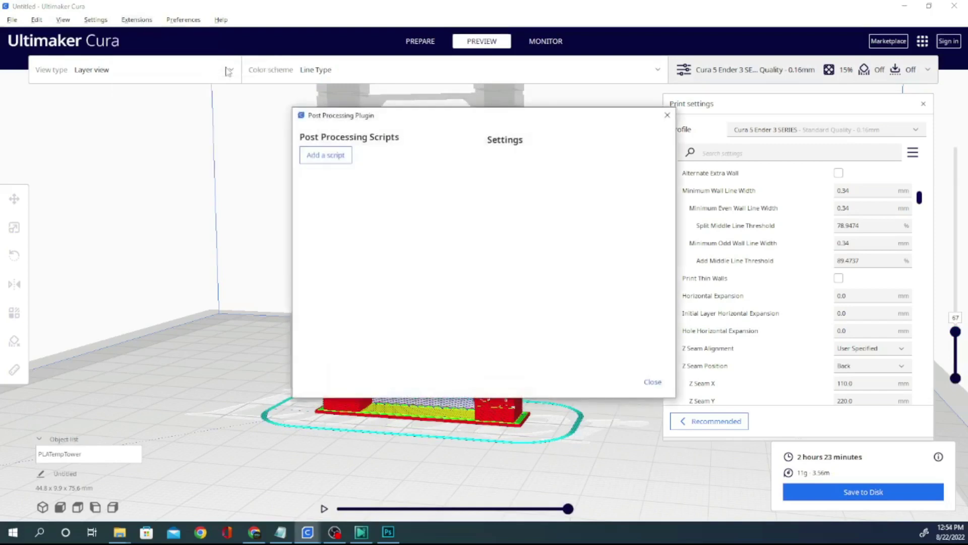
{"action": "left_click", "coordinate": [327, 155]}
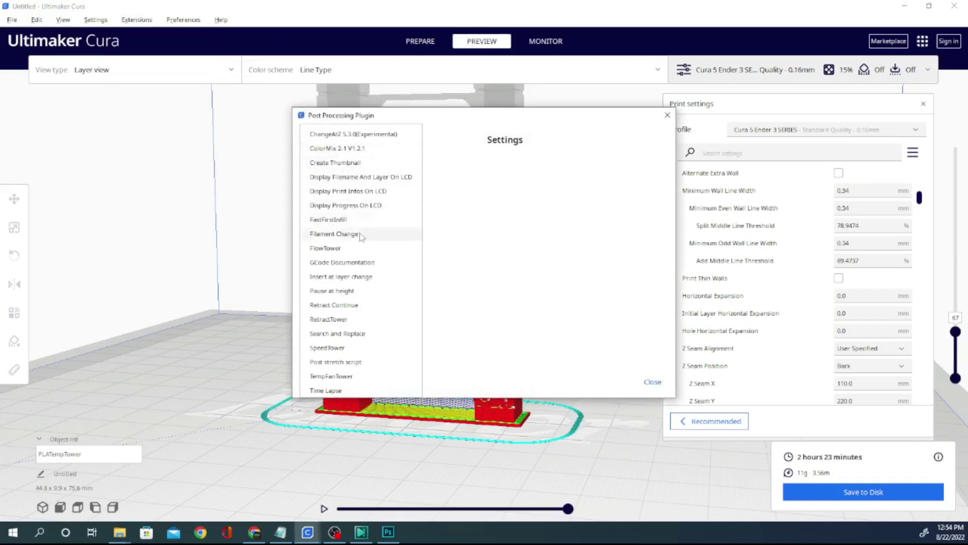
{"action": "scroll", "coordinate": [357, 348], "scroll_direction": "down", "scroll_amount": 1}
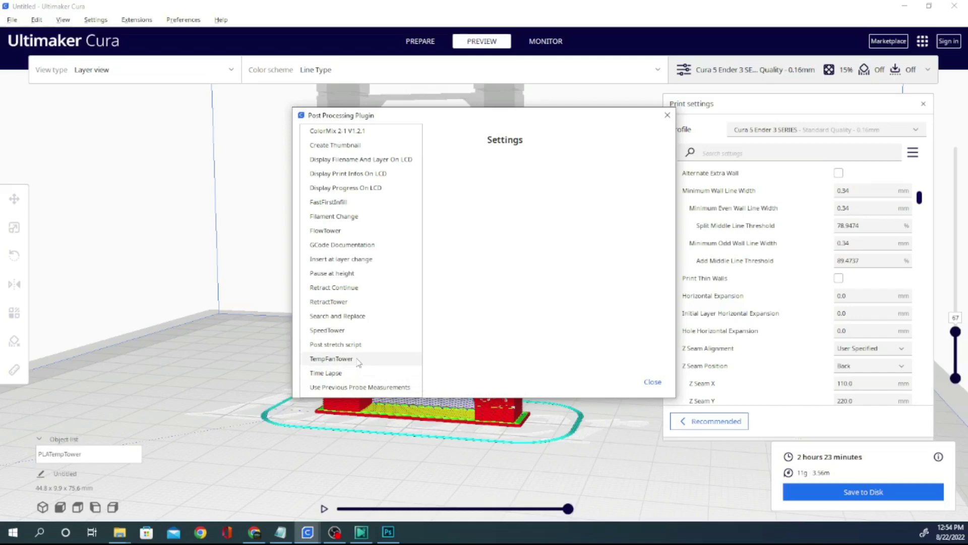
{"action": "left_click", "coordinate": [332, 359]}
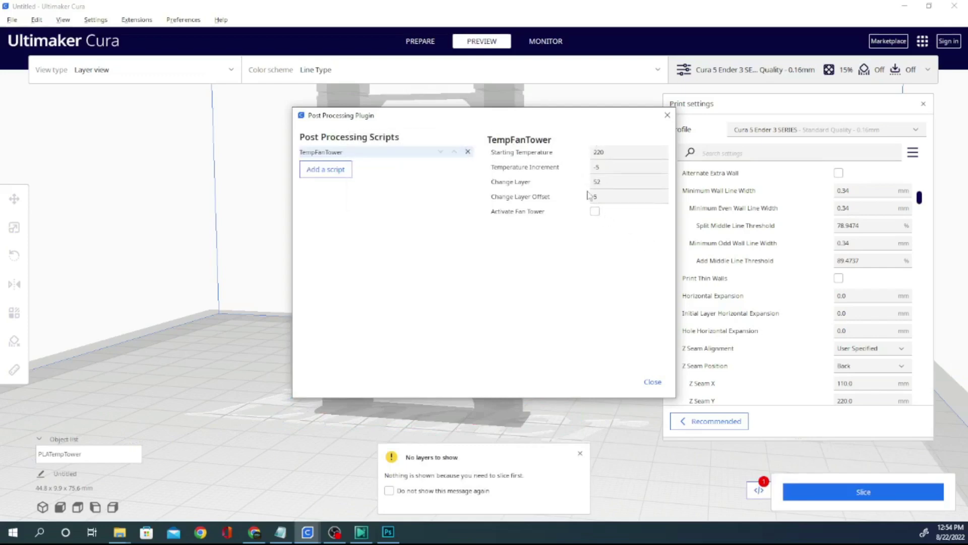
{"action": "left_click", "coordinate": [649, 386]}
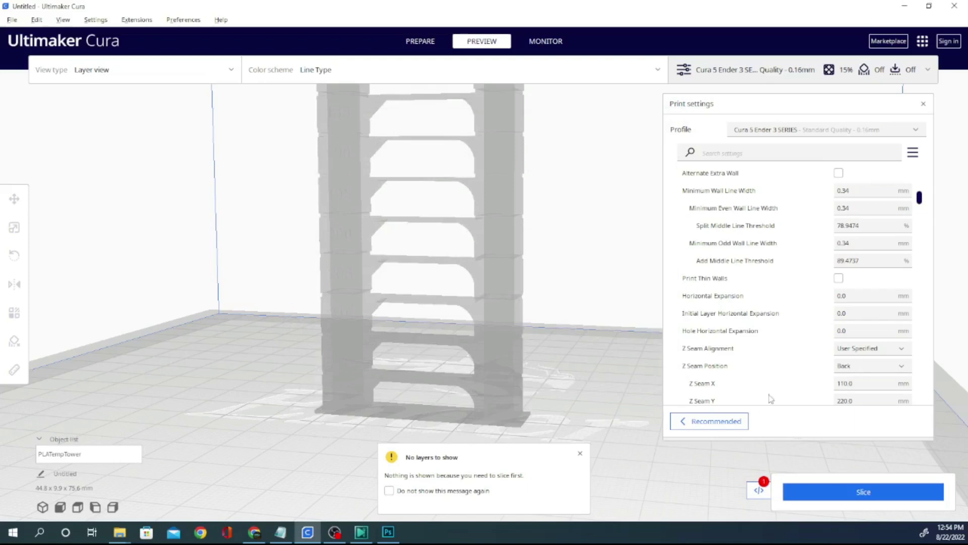
- Re-slice the tower with the TempFanTower script applied and view it head-on
{"action": "left_click", "coordinate": [814, 494]}
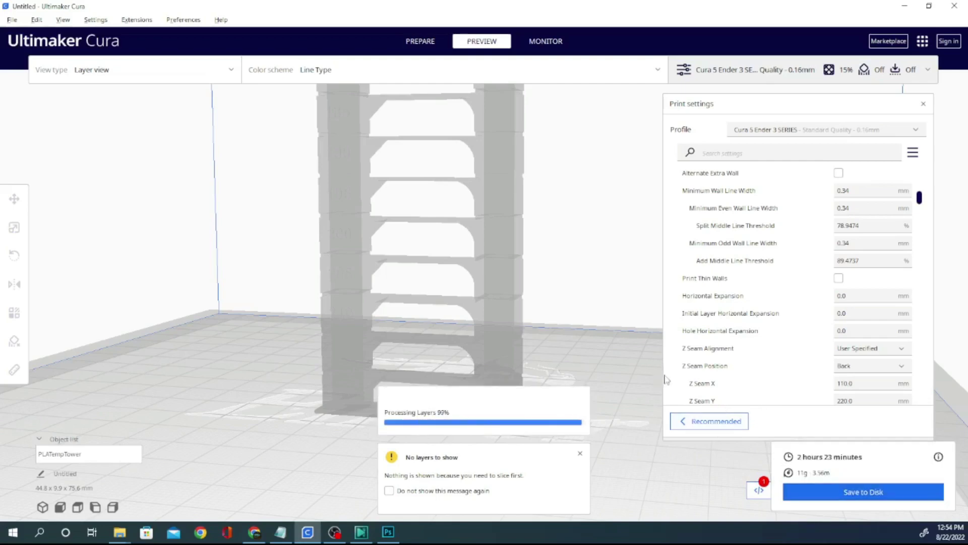
{"action": "scroll", "coordinate": [512, 438], "scroll_direction": "up", "scroll_amount": 3}
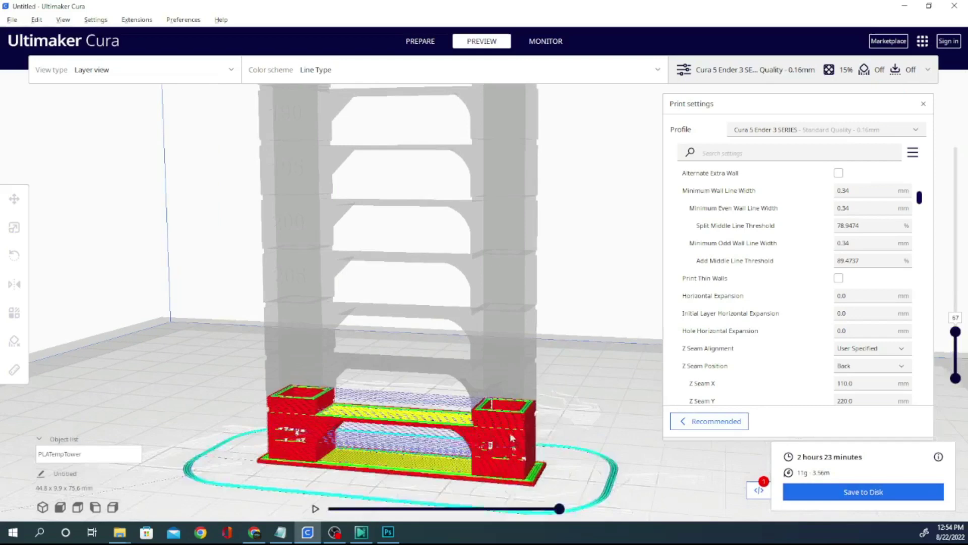
{"action": "right_click_drag", "start_coordinate": [582, 420], "coordinate": [506, 410]}
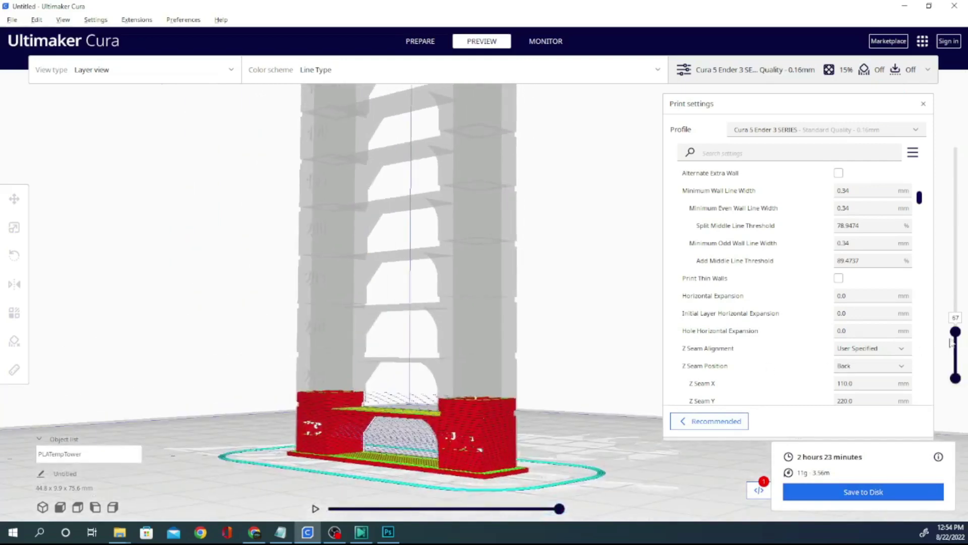
- Limit the layer preview to the first 57 layers to inspect the lowest temperature block
{"action": "left_click_drag", "start_coordinate": [955, 333], "coordinate": [956, 360]}
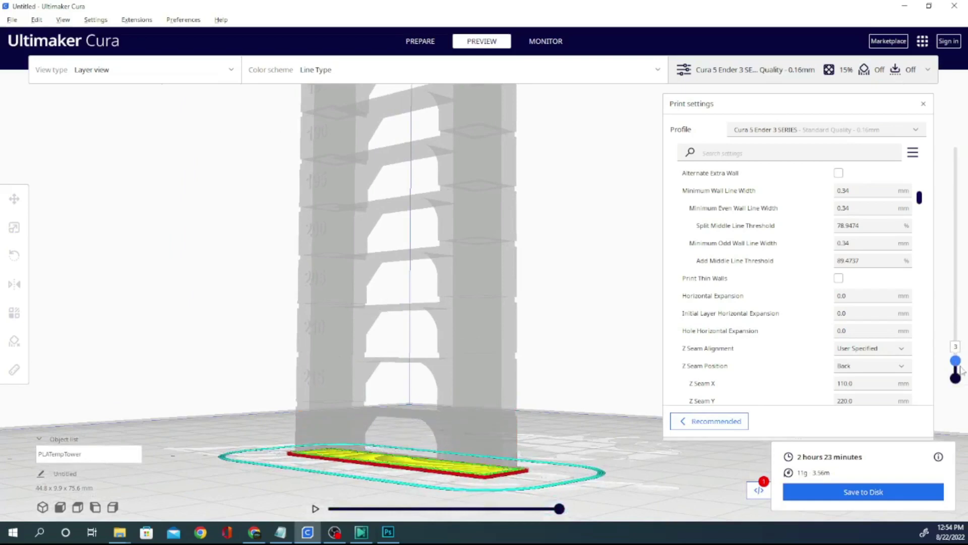
{"action": "key", "text": "Up"}
{"action": "key", "text": "Up"}
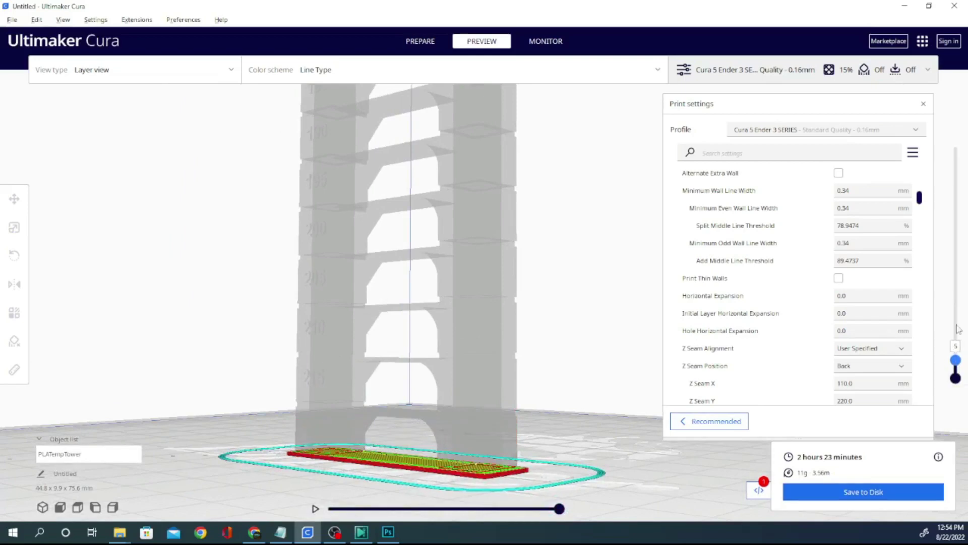
{"action": "key", "text": "Up"}
{"action": "key", "text": "Up"}
{"action": "key", "text": "Up"}
{"action": "key", "text": "Up"}
{"action": "key", "text": "Up"}
{"action": "key", "text": "Up"}
{"action": "key", "text": "Up"}
{"action": "key", "text": "Up"}
{"action": "key", "text": "Up"}
{"action": "key", "text": "Up"}
{"action": "key", "text": "Up"}
{"action": "key", "text": "Up"}
{"action": "key", "text": "Up"}
{"action": "key", "text": "Up"}
{"action": "key", "text": "Up"}
{"action": "key", "text": "Up"}
{"action": "key", "text": "Up"}
{"action": "key", "text": "Up"}
{"action": "key", "text": "Up"}
{"action": "key", "text": "Up"}
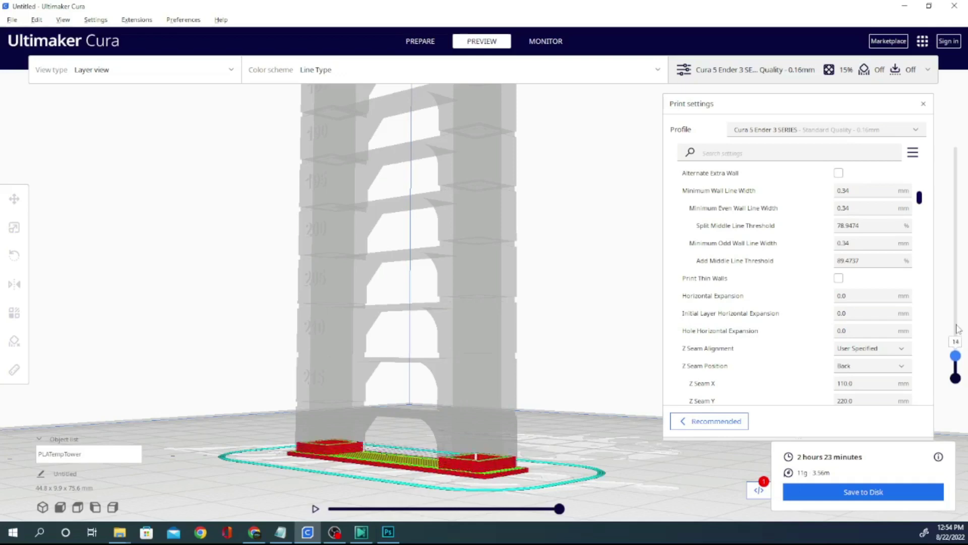
{"action": "key", "text": "Up"}
{"action": "key", "text": "Up"}
{"action": "key", "text": "Up"}
{"action": "key", "text": "Up"}
{"action": "key", "text": "Up"}
{"action": "key", "text": "Up"}
{"action": "key", "text": "Up"}
{"action": "key", "text": "Up"}
{"action": "key", "text": "Up"}
{"action": "key", "text": "Up"}
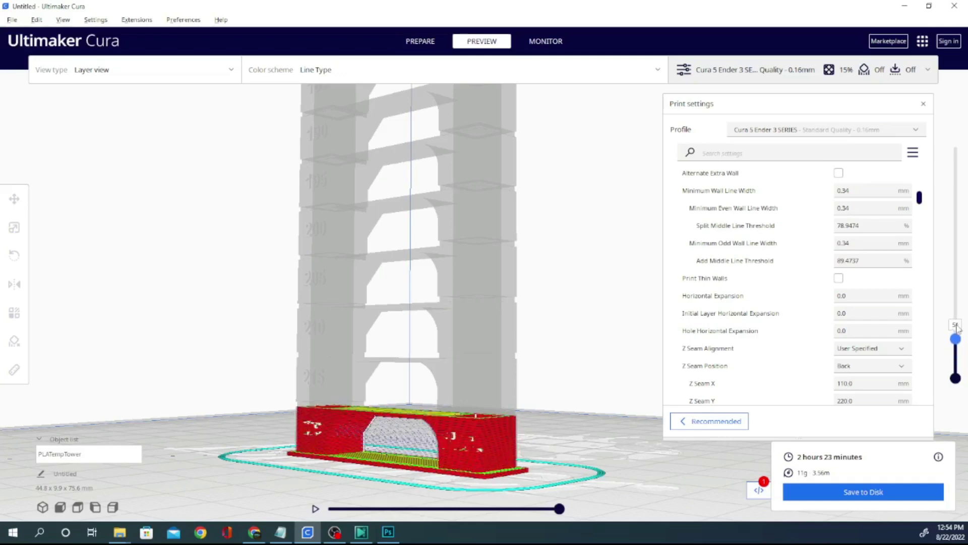
{"action": "key", "text": "Up"}
{"action": "key", "text": "Up"}
{"action": "key", "text": "Down"}
{"action": "key", "text": "Down"}
{"action": "key", "text": "Down"}
{"action": "key", "text": "Down"}
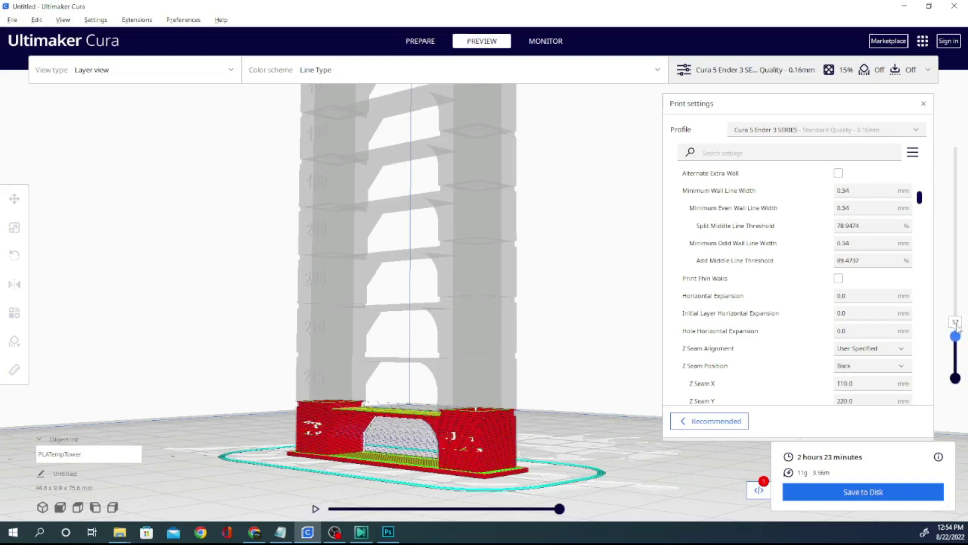
{"action": "key", "text": "Down"}
{"action": "key", "text": "Down"}
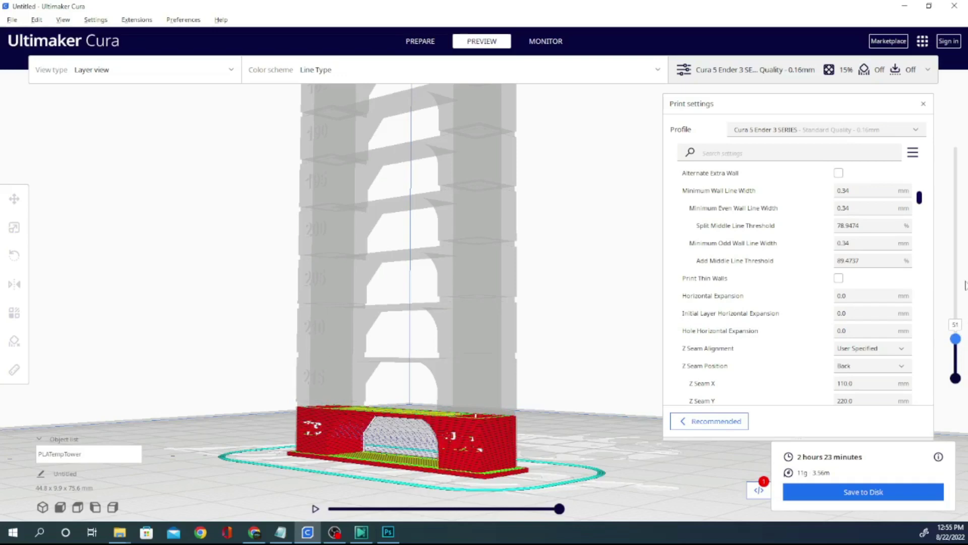
{"action": "key", "text": "Up"}
{"action": "key", "text": "Up"}
{"action": "key", "text": "Up"}
{"action": "key", "text": "Up"}
{"action": "key", "text": "Up"}
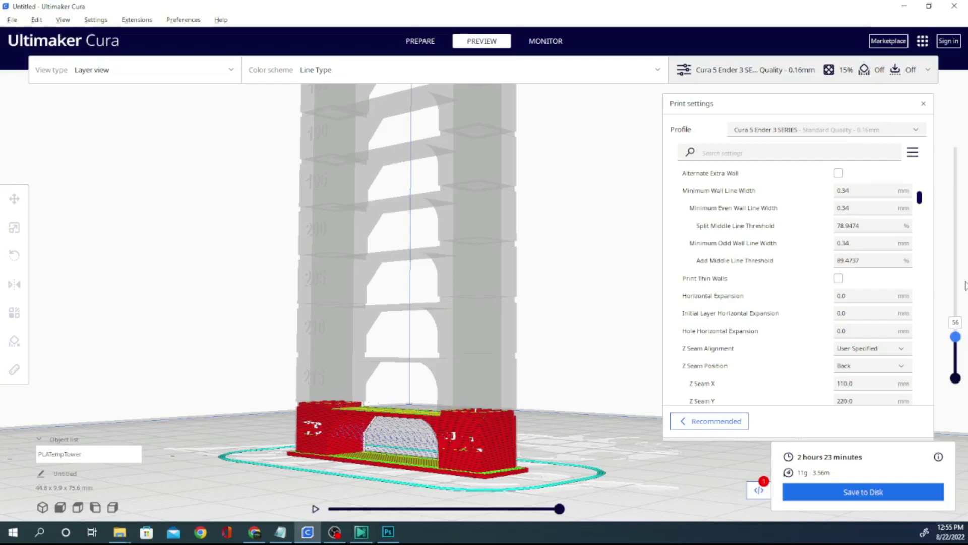
{"action": "key", "text": "Up"}
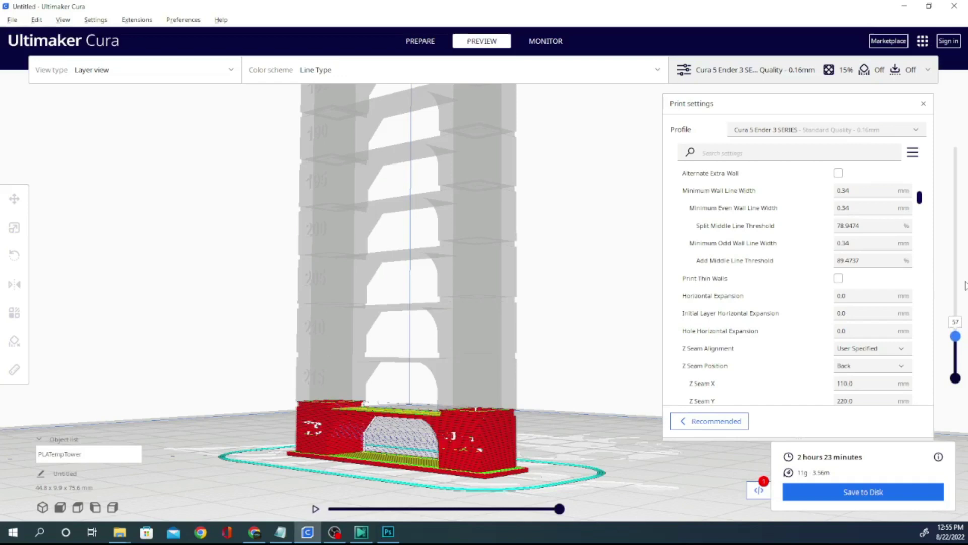
- Set the TempFanTower Change Layer value to 45 and recheck the script settings
{"action": "left_click", "coordinate": [760, 490]}
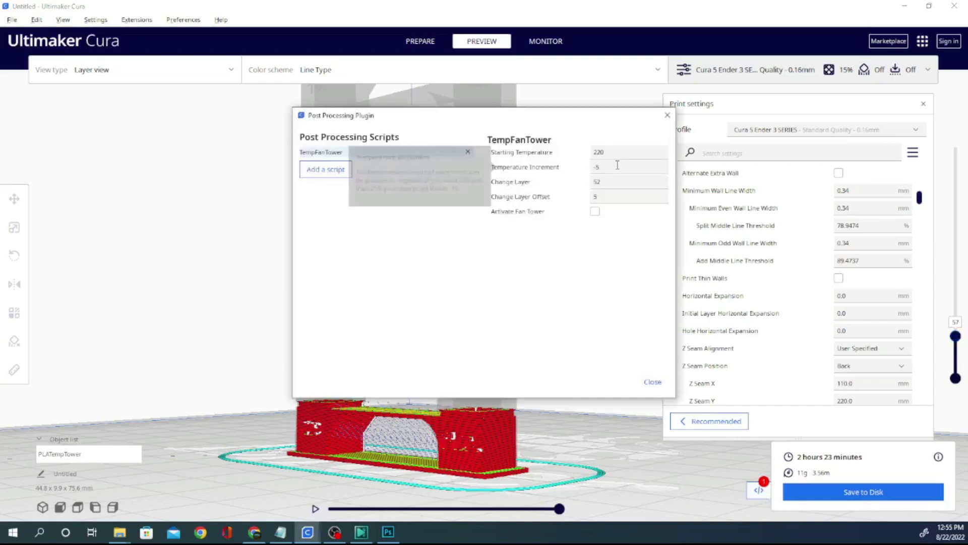
{"action": "left_click", "coordinate": [614, 180]}
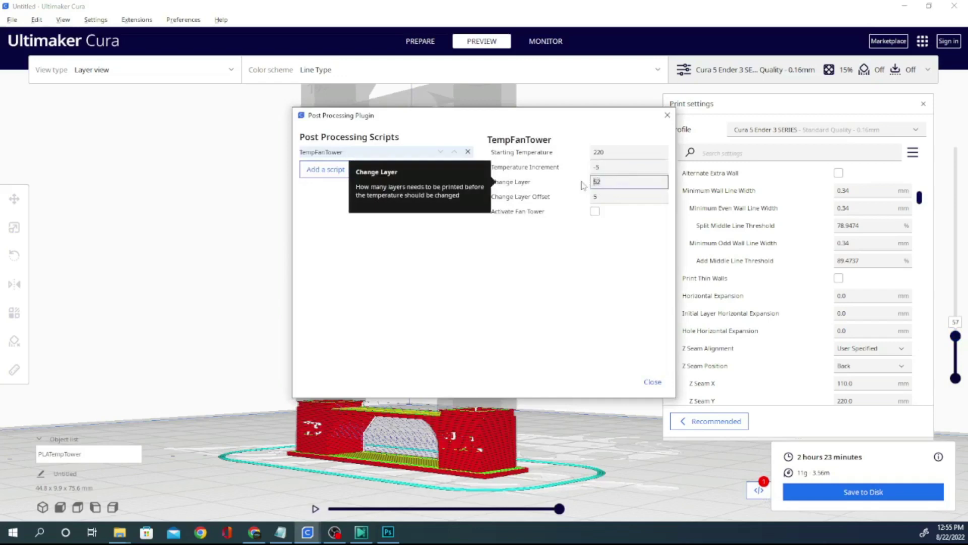
{"action": "type", "text": "45"}
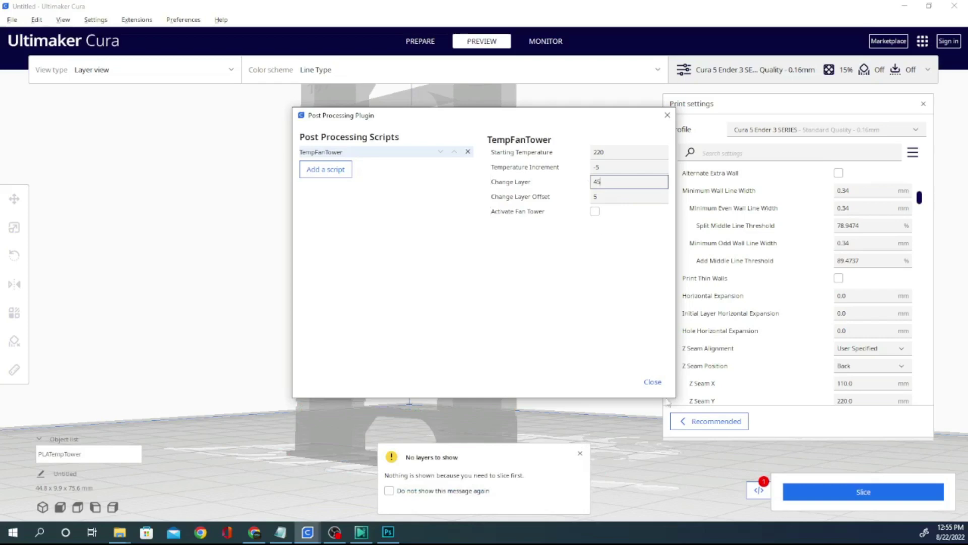
{"action": "left_click", "coordinate": [653, 382]}
{"action": "scroll", "coordinate": [279, 333], "scroll_direction": "up", "scroll_amount": 3}
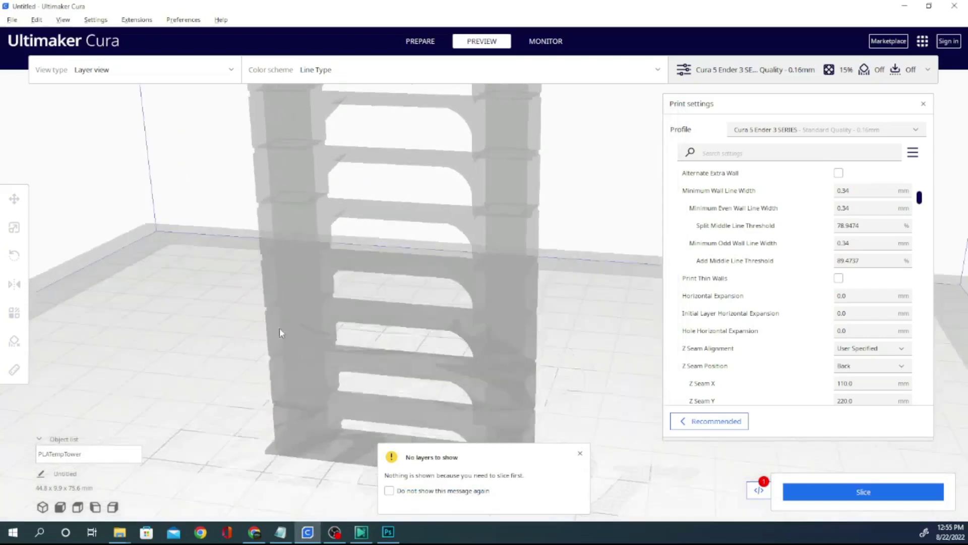
{"action": "right_click_drag", "start_coordinate": [279, 333], "coordinate": [317, 285]}
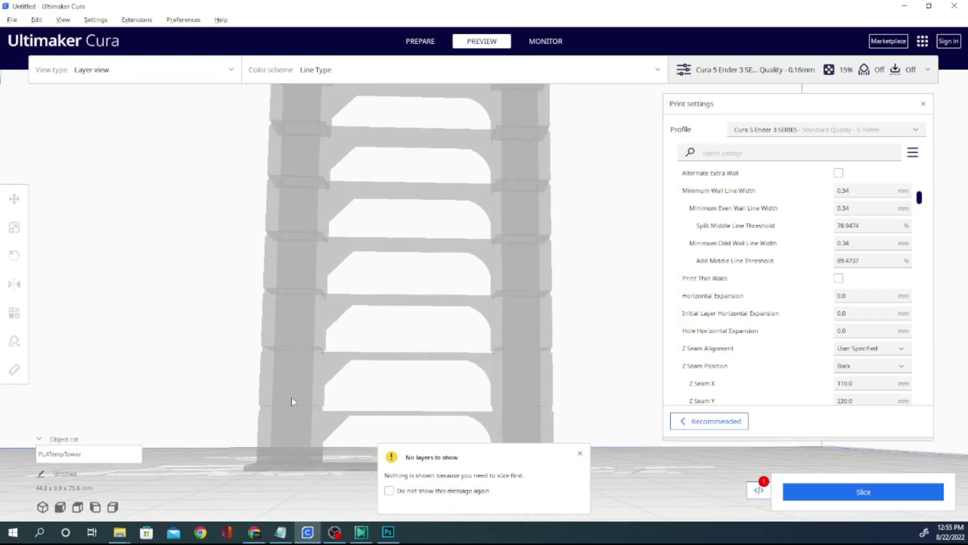
{"action": "left_click", "coordinate": [758, 490]}
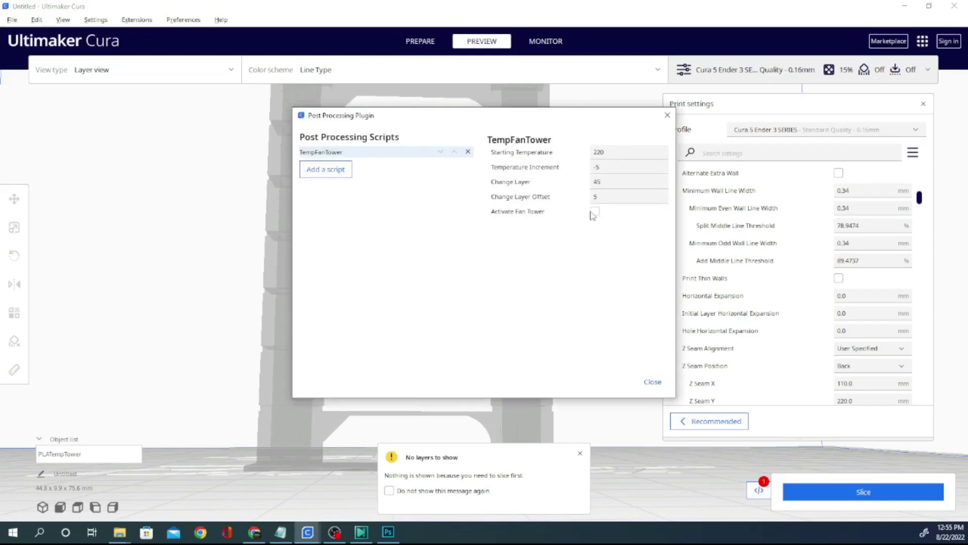
- Re-slice the tower with the Change Layer 45 script settings
{"action": "left_click", "coordinate": [650, 382]}
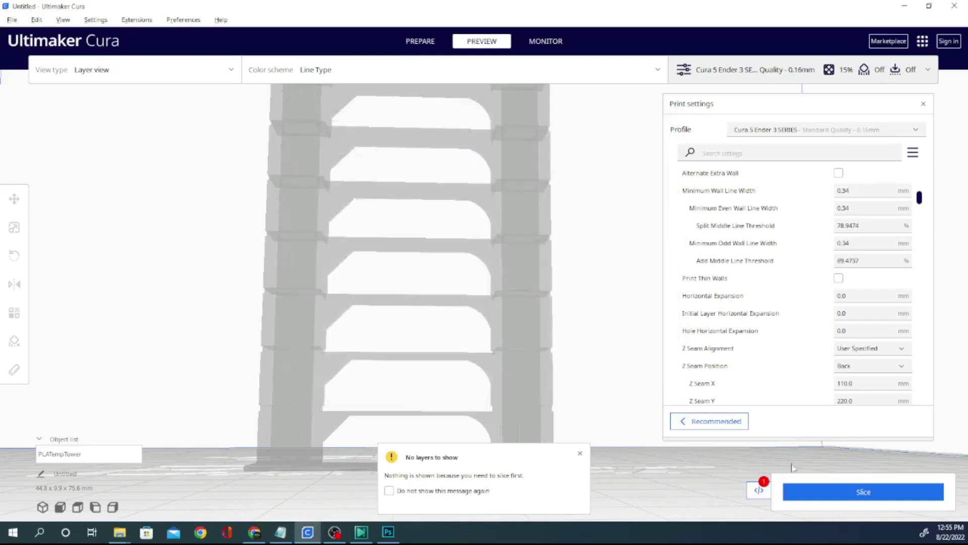
{"action": "left_click", "coordinate": [830, 491]}
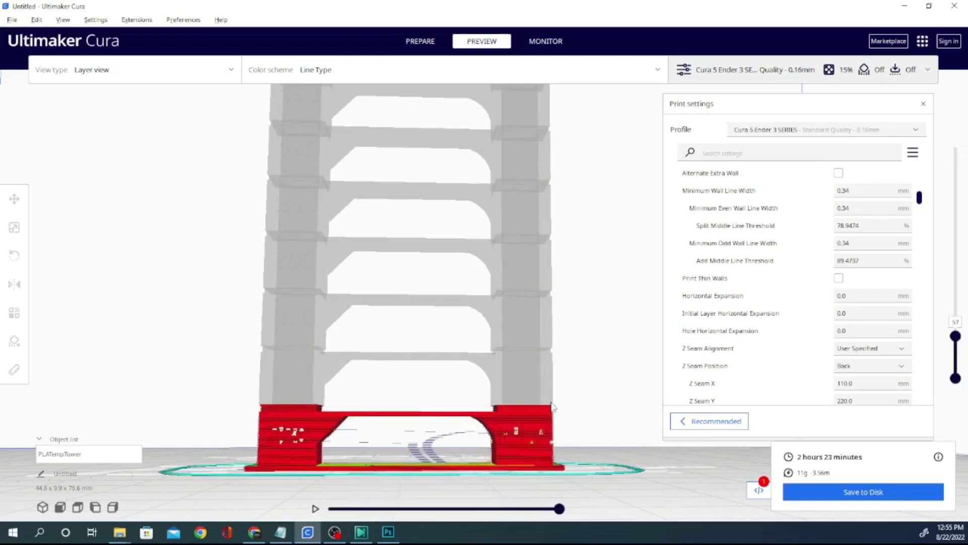
{"action": "scroll", "coordinate": [615, 322], "scroll_direction": "down", "scroll_amount": 3}
{"action": "right_click_drag", "start_coordinate": [616, 322], "coordinate": [484, 353]}
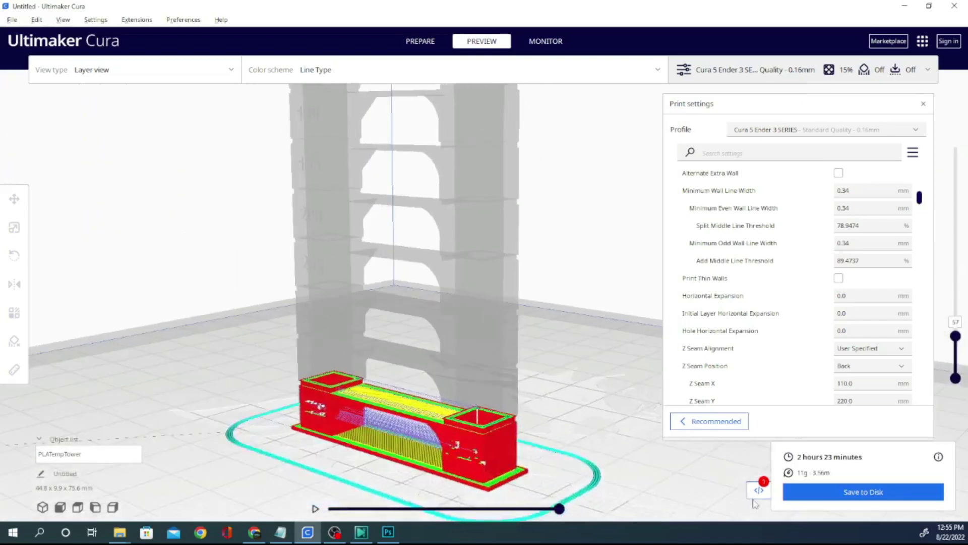
- Save the sliced G-code to the Desktop as temptower.gcode
{"action": "left_click", "coordinate": [809, 495]}
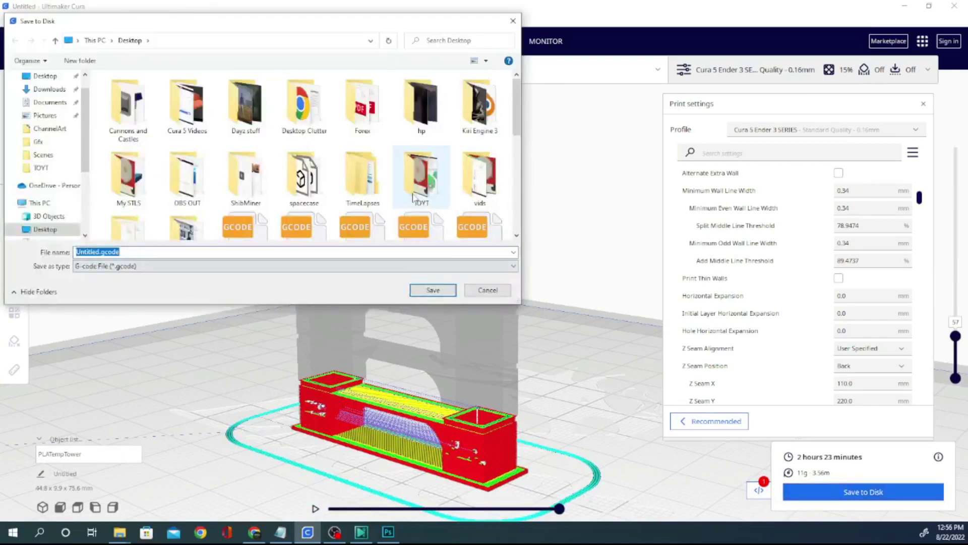
{"action": "type", "text": "temptower"}
{"action": "key", "text": "Return"}
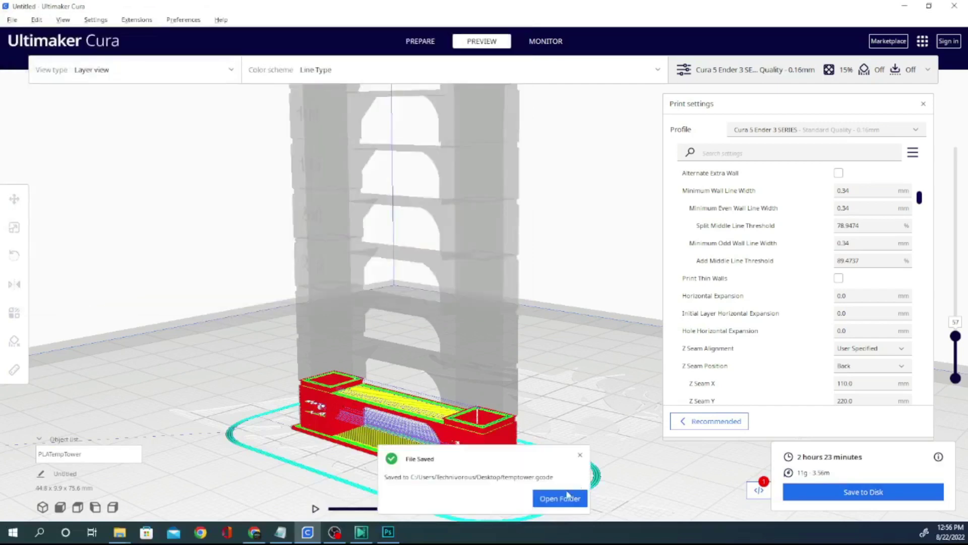
- Open the Desktop folder holding temptower.gcode to view it in Notepad++
{"action": "left_click", "coordinate": [564, 499]}
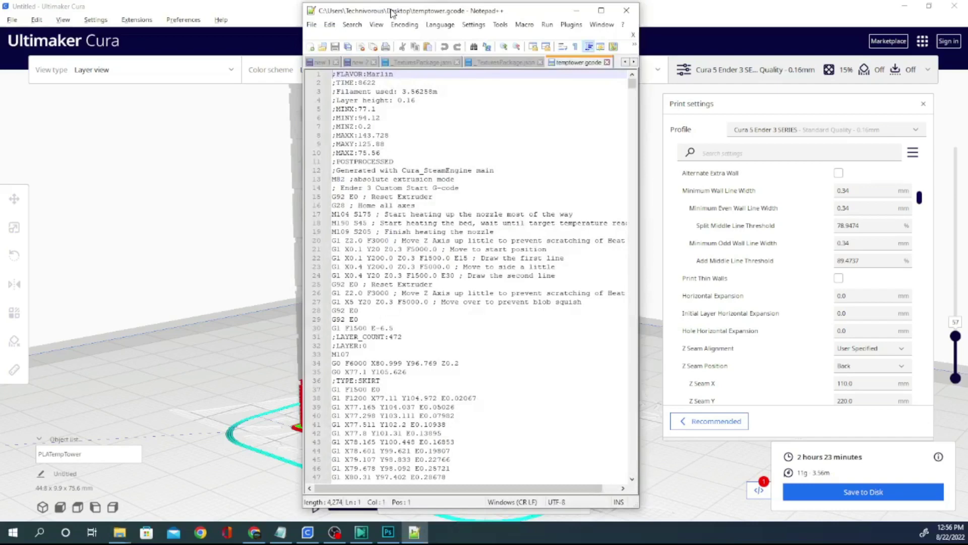
- Scroll to the first-layer M104 S205 area and select part of lines 122–123
{"action": "scroll", "coordinate": [401, 251], "scroll_direction": "down", "scroll_amount": 20}
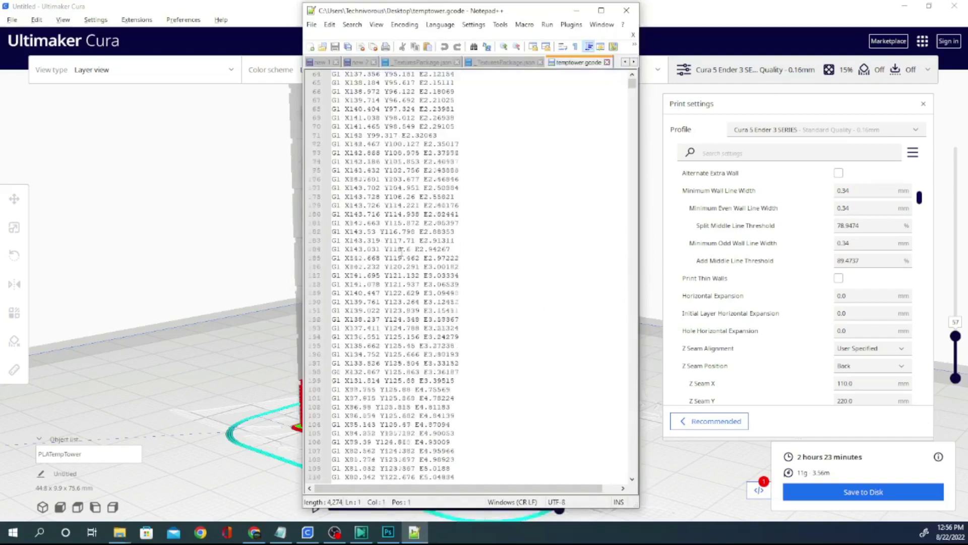
{"action": "scroll", "coordinate": [400, 250], "scroll_direction": "down", "scroll_amount": 8}
{"action": "scroll", "coordinate": [356, 333], "scroll_direction": "down", "scroll_amount": 1}
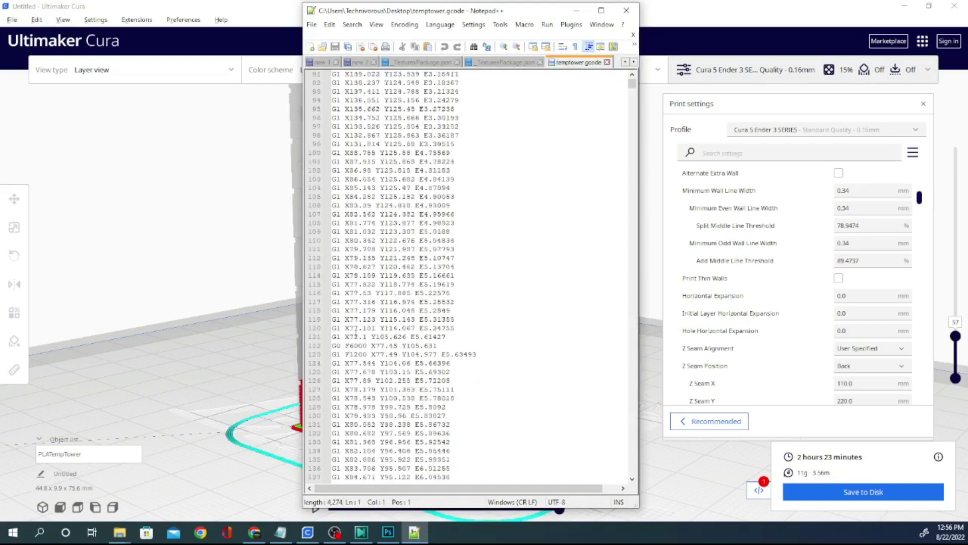
{"action": "left_click_drag", "start_coordinate": [342, 345], "coordinate": [549, 341]}
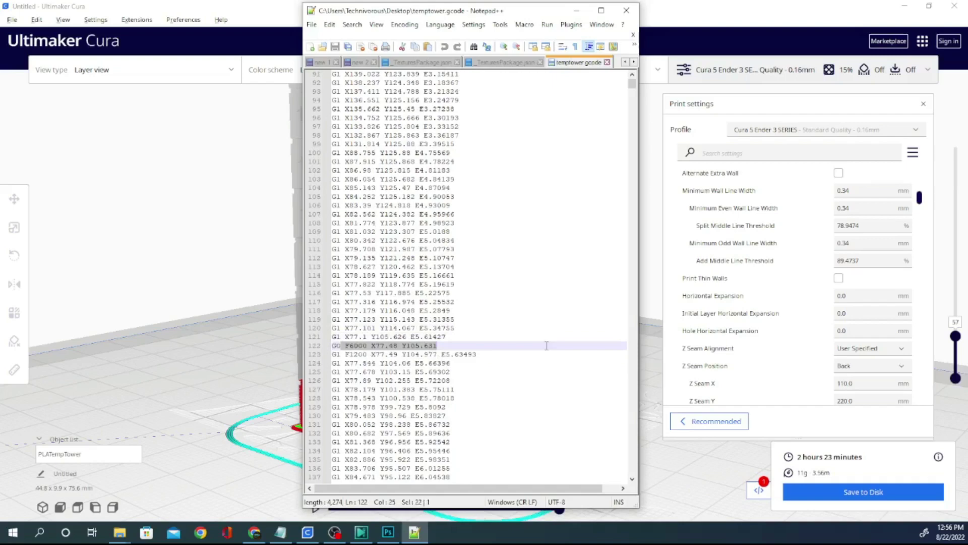
- Scroll further down through the temptower G-code layers
{"action": "scroll", "coordinate": [369, 401], "scroll_direction": "down", "scroll_amount": 9}
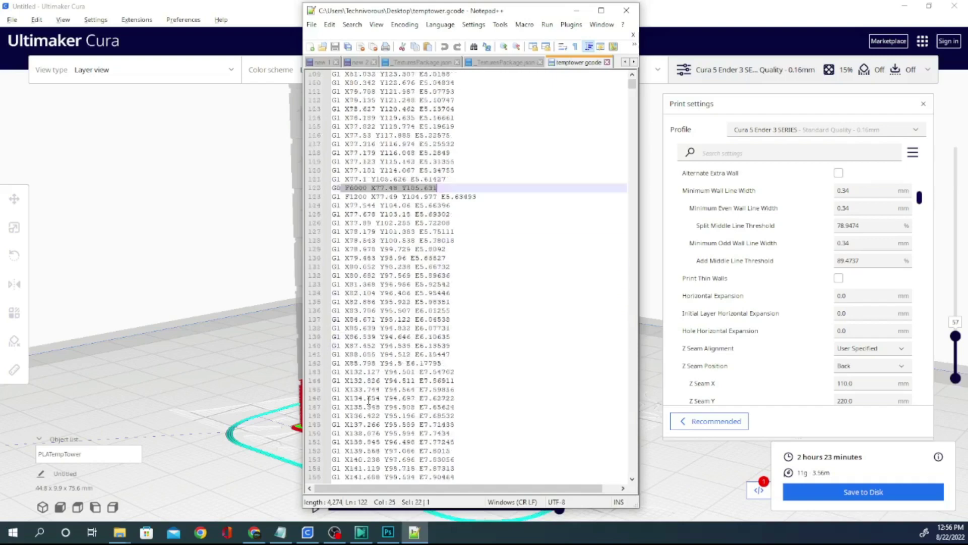
{"action": "scroll", "coordinate": [369, 401], "scroll_direction": "down", "scroll_amount": 20}
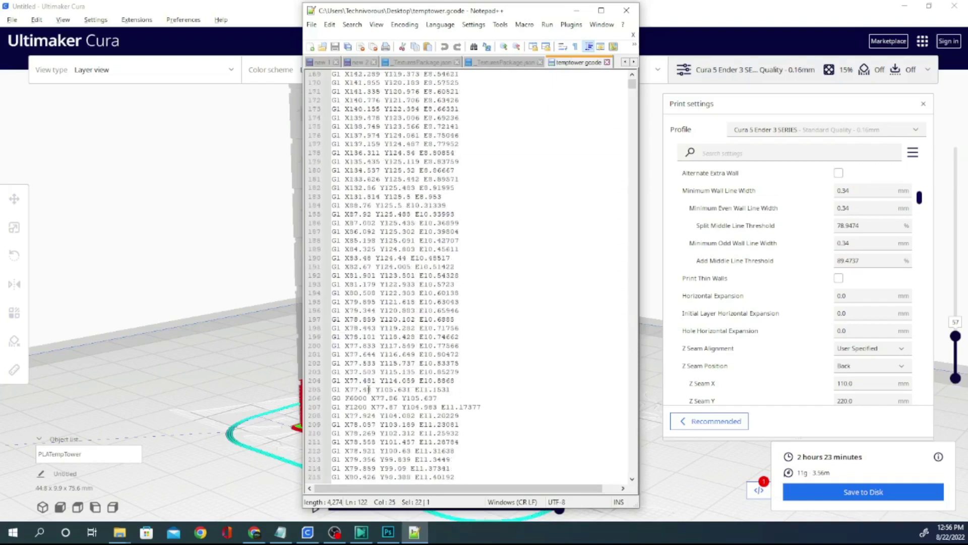
{"action": "scroll", "coordinate": [369, 389], "scroll_direction": "down", "scroll_amount": 20}
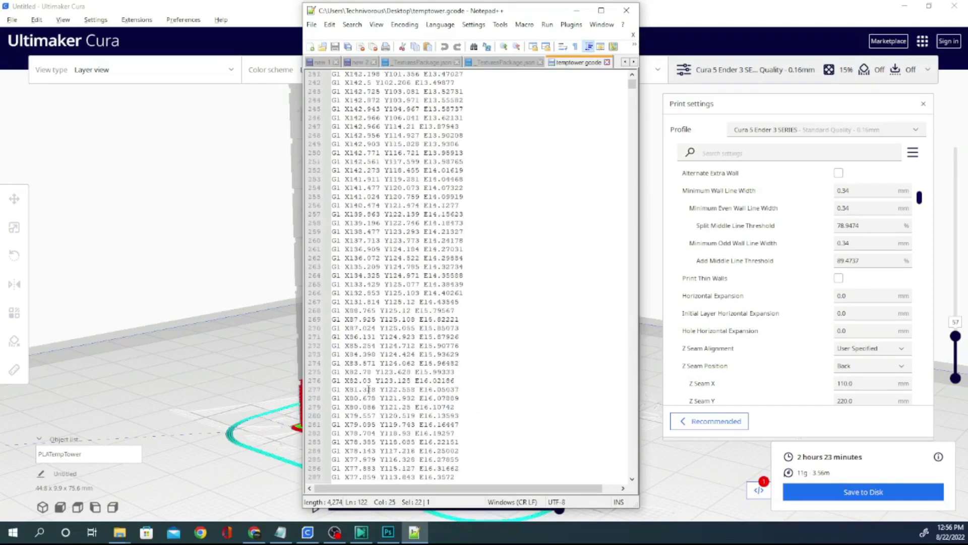
{"action": "scroll", "coordinate": [369, 385], "scroll_direction": "down", "scroll_amount": 4}
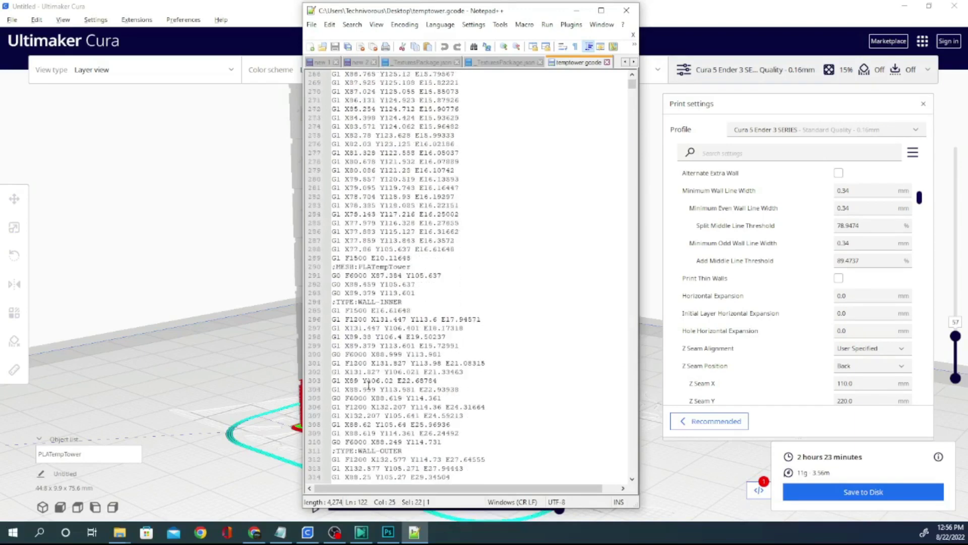
{"action": "scroll", "coordinate": [369, 384], "scroll_direction": "down", "scroll_amount": 1}
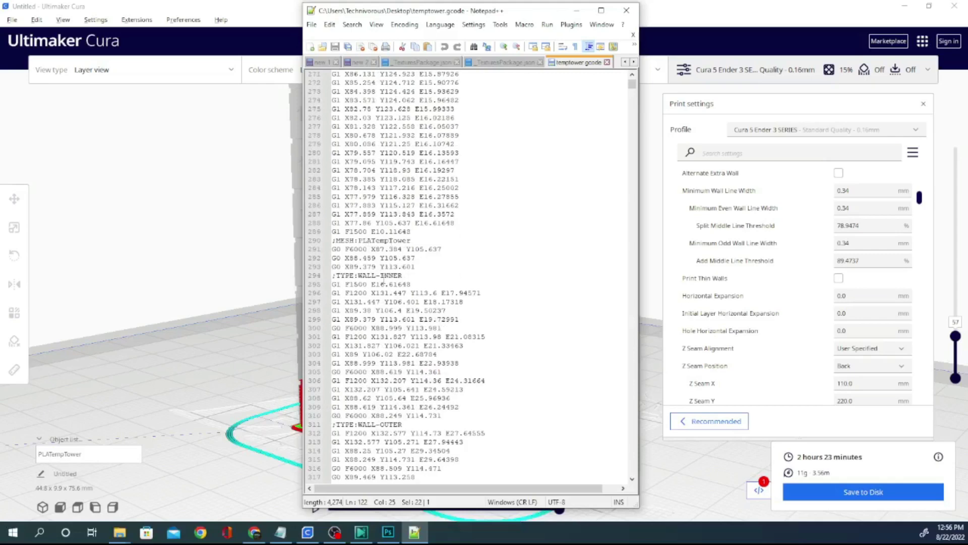
{"action": "scroll", "coordinate": [384, 278], "scroll_direction": "down", "scroll_amount": 1}
{"action": "scroll", "coordinate": [370, 276], "scroll_direction": "down", "scroll_amount": 3}
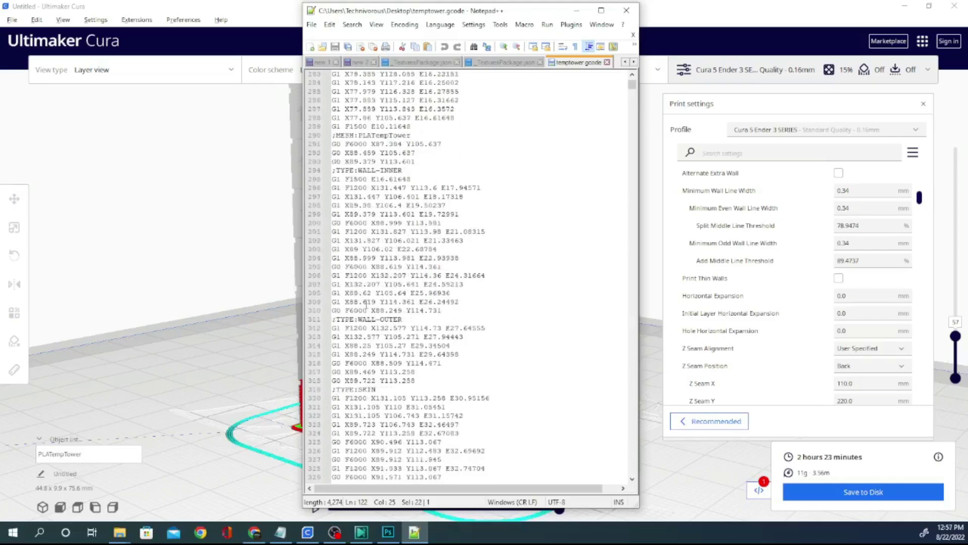
{"action": "scroll", "coordinate": [365, 411], "scroll_direction": "down", "scroll_amount": 14}
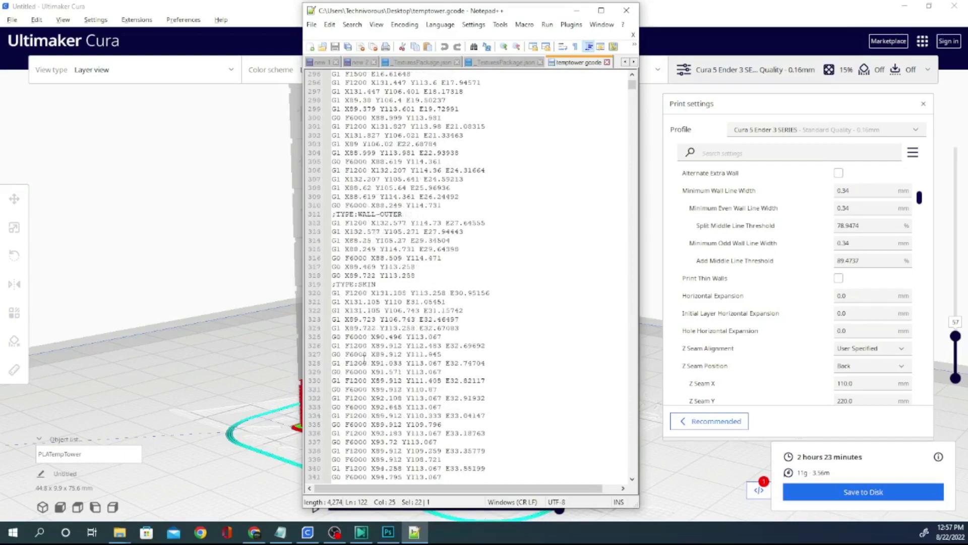
{"action": "scroll", "coordinate": [377, 371], "scroll_direction": "down", "scroll_amount": 20}
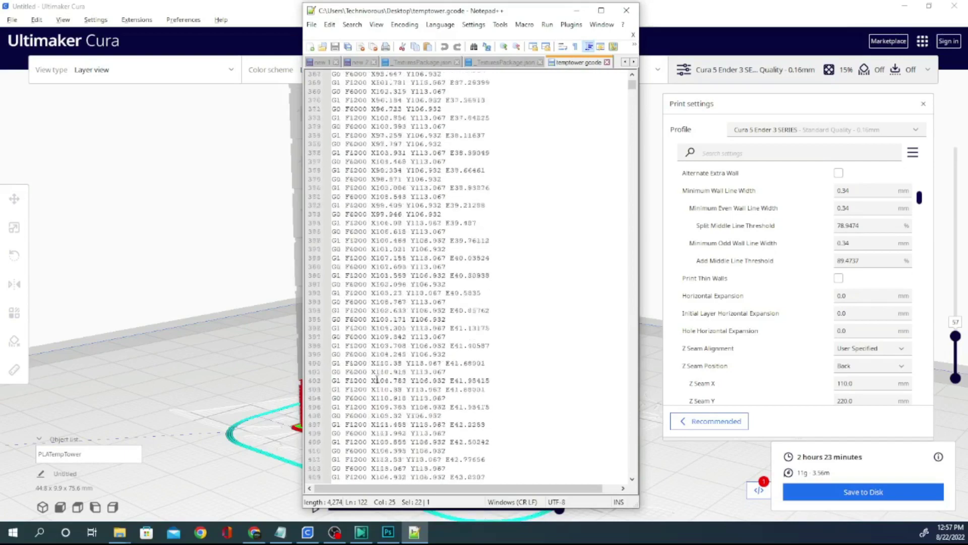
{"action": "scroll", "coordinate": [372, 380], "scroll_direction": "down", "scroll_amount": 20}
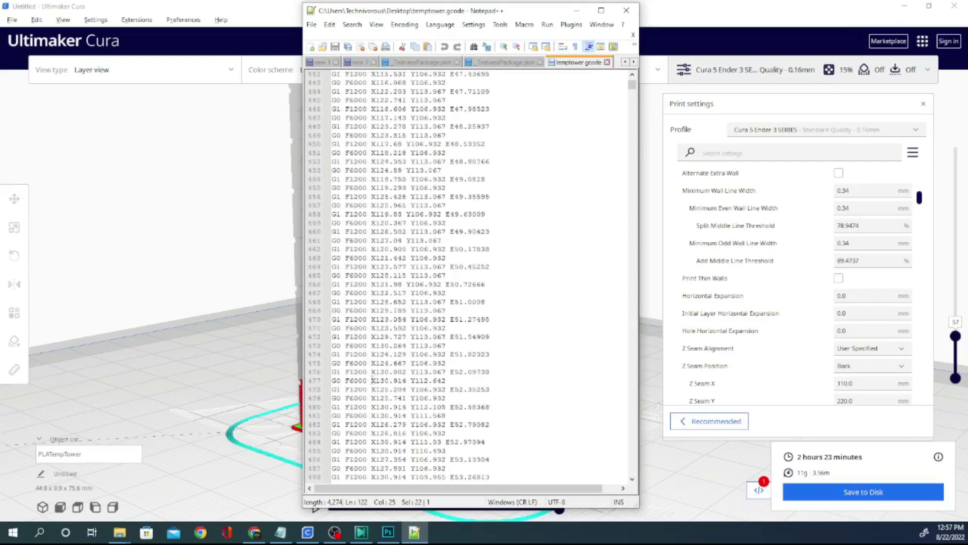
{"action": "scroll", "coordinate": [436, 394], "scroll_direction": "down", "scroll_amount": 2}
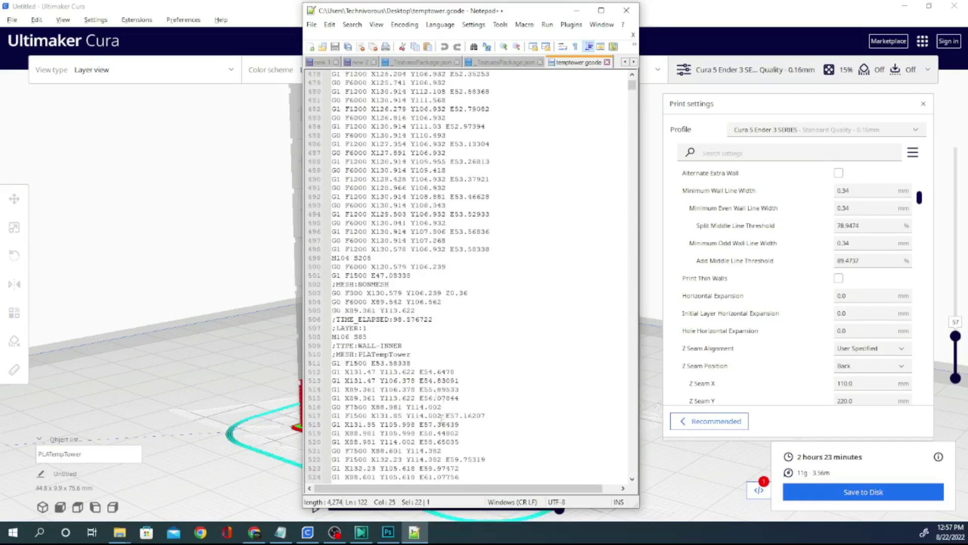
{"action": "scroll", "coordinate": [441, 416], "scroll_direction": "down", "scroll_amount": 10}
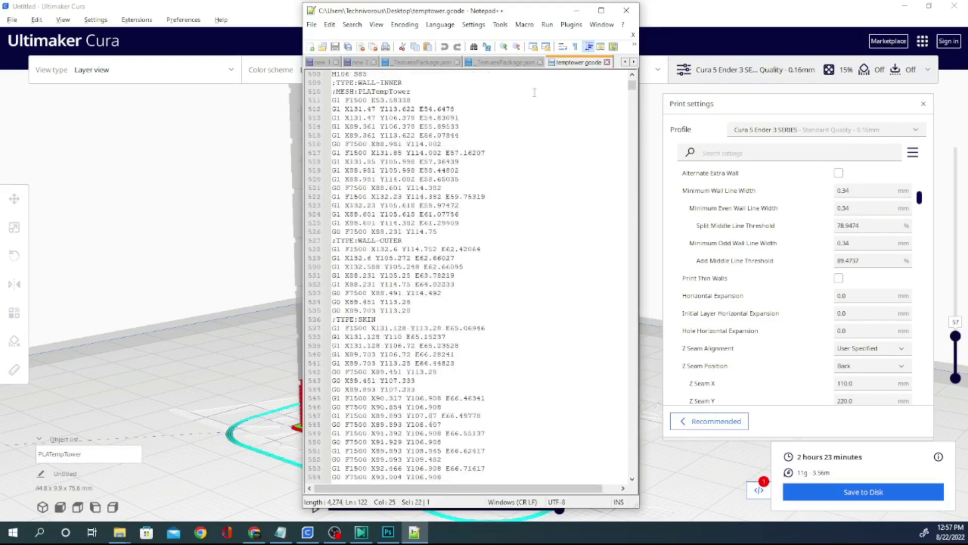
- Jump to around line 32100 and select the lines around the layer 117 change
{"action": "left_click_drag", "start_coordinate": [632, 87], "coordinate": [650, 184]}
{"action": "scroll", "coordinate": [496, 342], "scroll_direction": "down", "scroll_amount": 15}
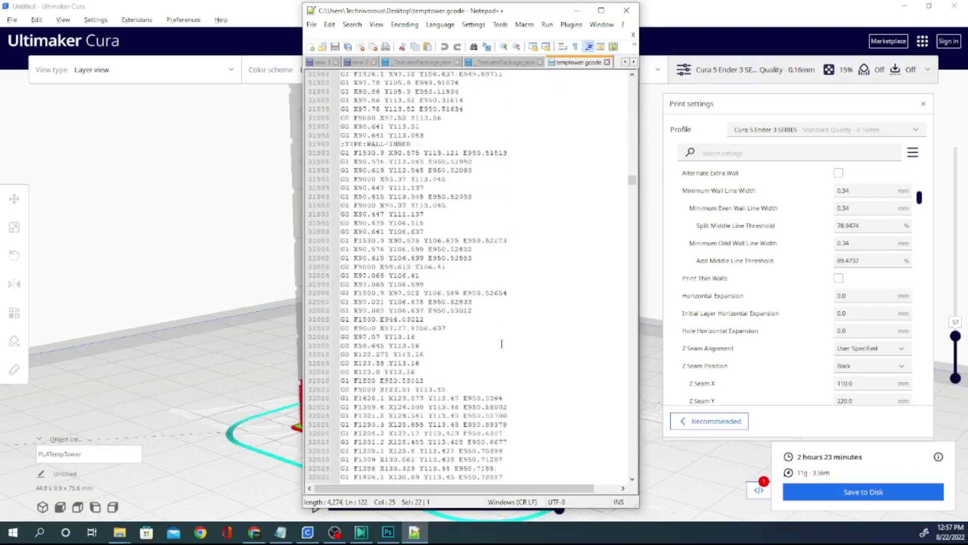
{"action": "scroll", "coordinate": [494, 342], "scroll_direction": "down", "scroll_amount": 3}
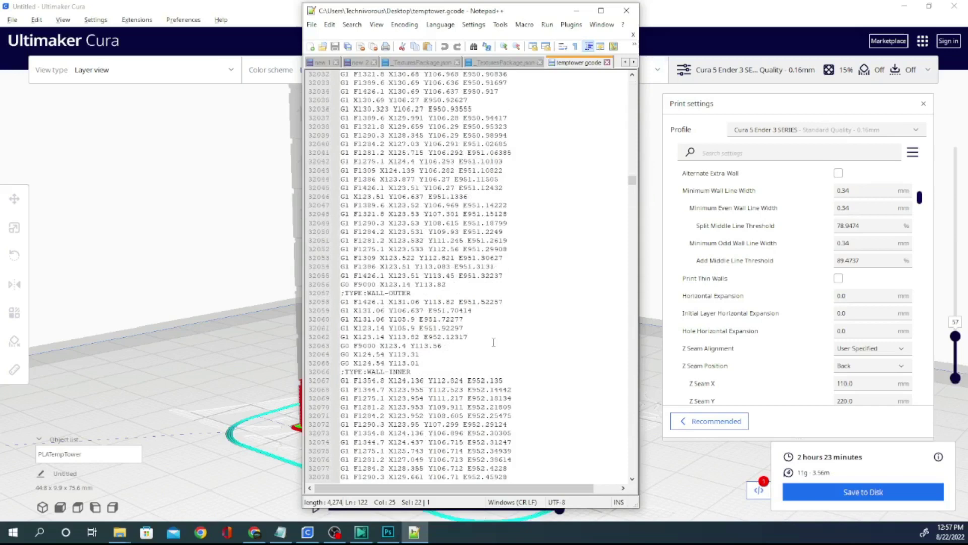
{"action": "scroll", "coordinate": [493, 342], "scroll_direction": "down", "scroll_amount": 19}
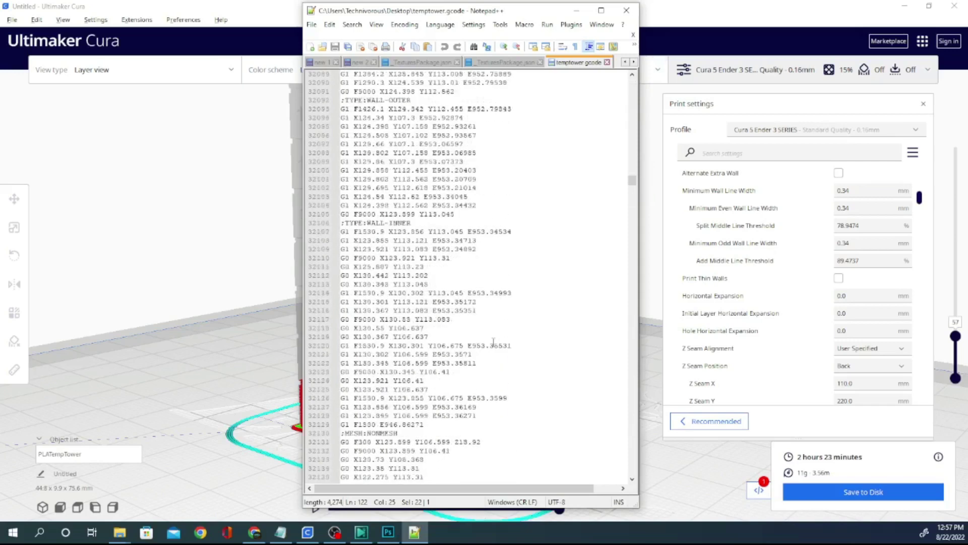
{"action": "scroll", "coordinate": [494, 342], "scroll_direction": "down", "scroll_amount": 4}
{"action": "left_click_drag", "start_coordinate": [402, 319], "coordinate": [533, 495]}
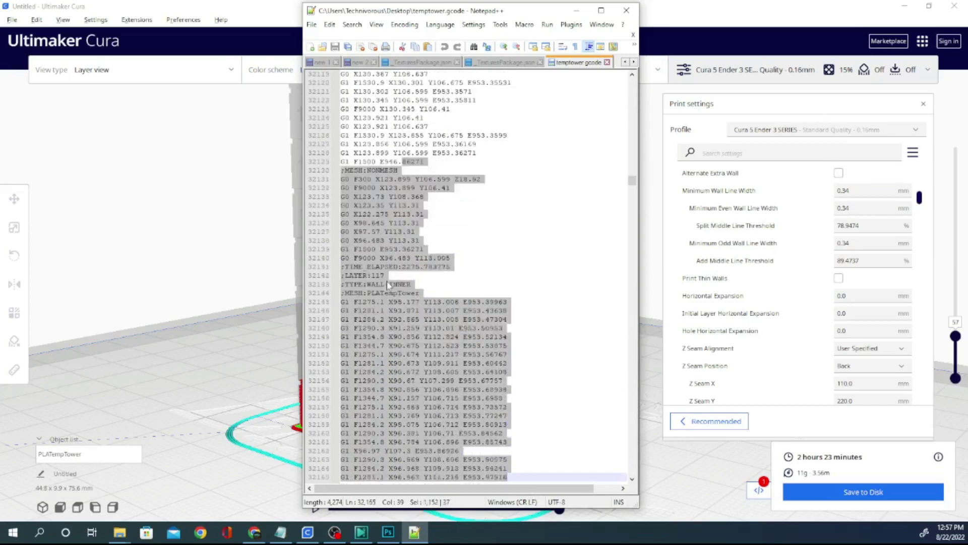
- Scroll back up through the temptower G-code from the layer 117 section
{"action": "scroll", "coordinate": [386, 281], "scroll_direction": "up", "scroll_amount": 20}
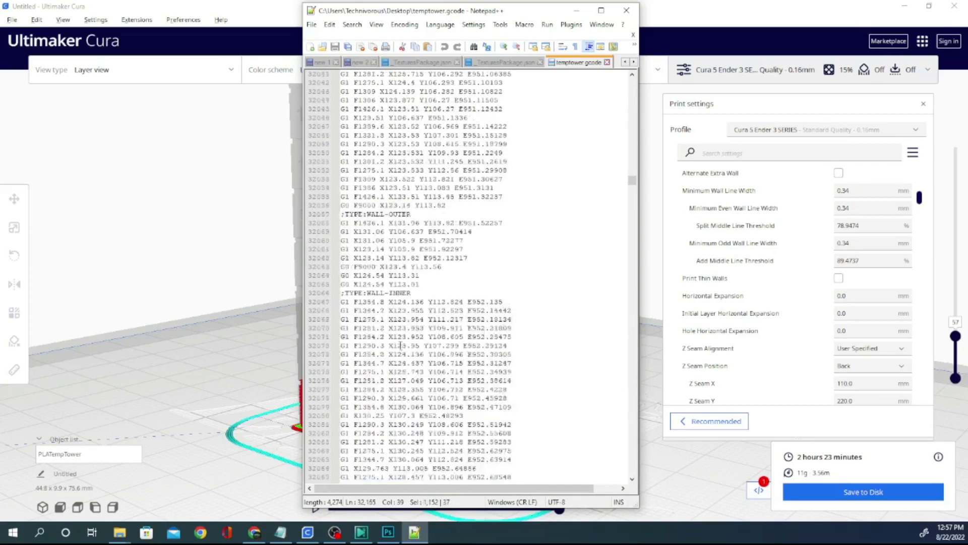
{"action": "scroll", "coordinate": [400, 346], "scroll_direction": "up", "scroll_amount": 19}
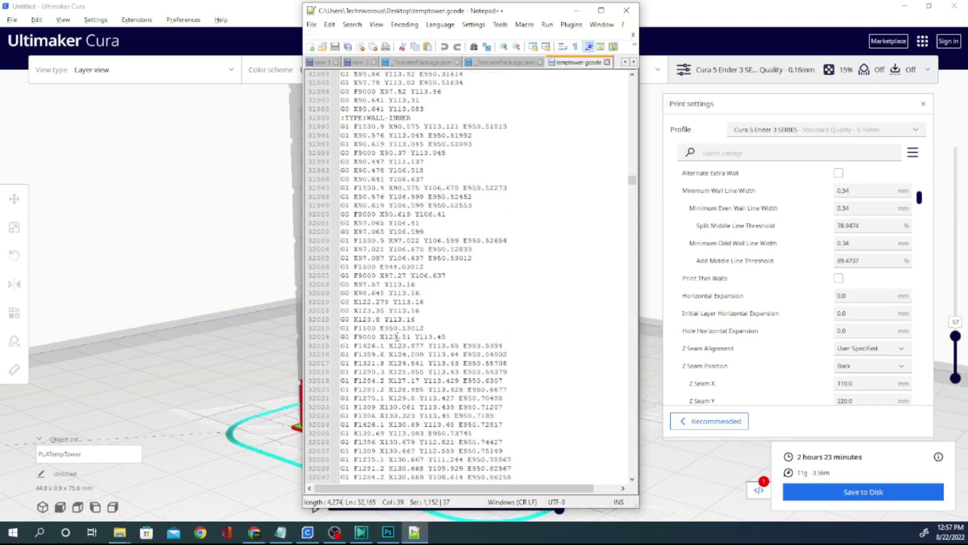
{"action": "scroll", "coordinate": [398, 334], "scroll_direction": "up", "scroll_amount": 18}
{"action": "scroll", "coordinate": [402, 332], "scroll_direction": "up", "scroll_amount": 20}
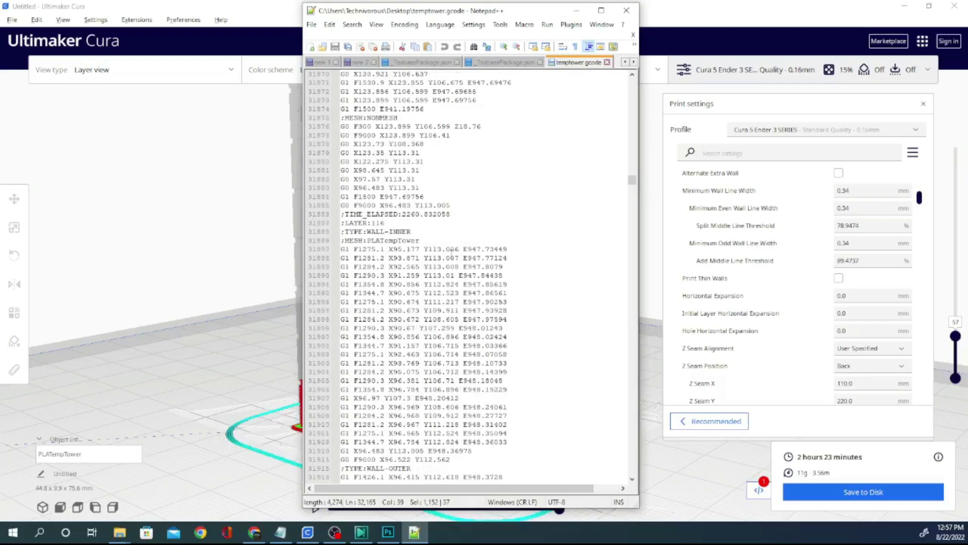
{"action": "scroll", "coordinate": [452, 249], "scroll_direction": "up", "scroll_amount": 20}
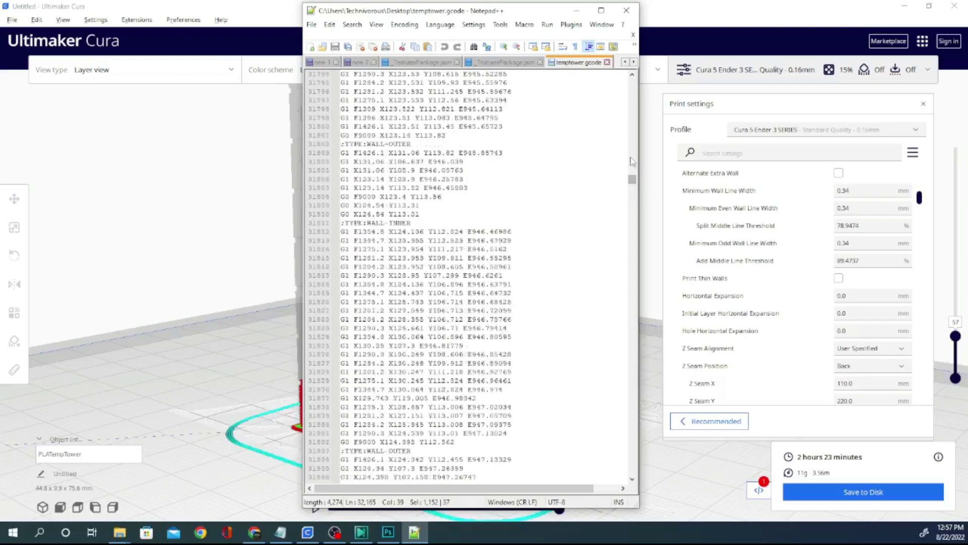
{"action": "scroll", "coordinate": [633, 166], "scroll_direction": "up", "scroll_amount": 20}
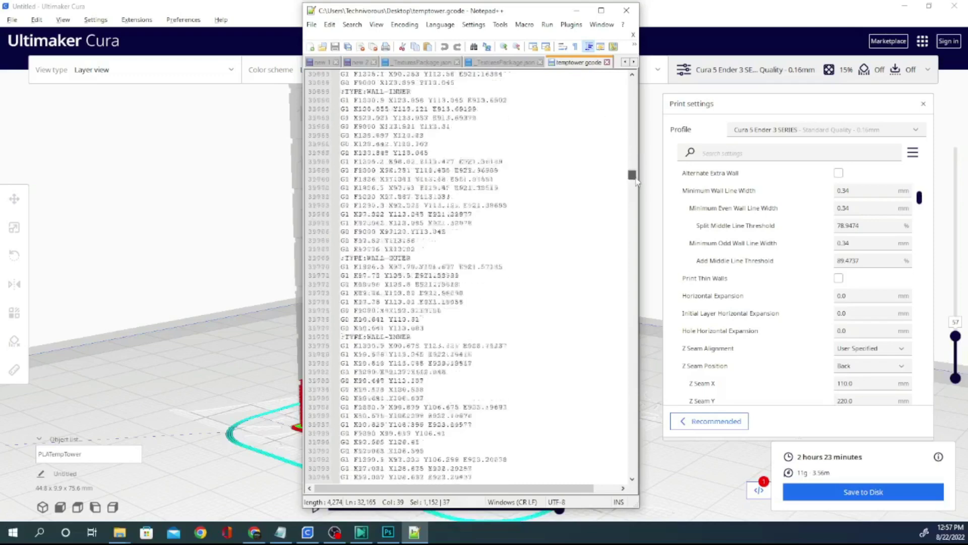
{"action": "left_click_drag", "start_coordinate": [636, 180], "coordinate": [633, 174]}
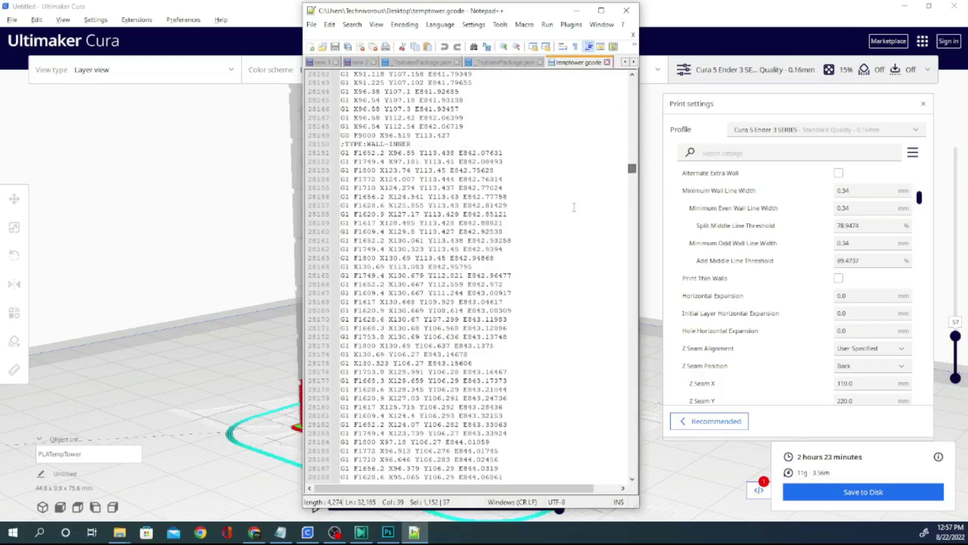
{"action": "scroll", "coordinate": [572, 208], "scroll_direction": "up", "scroll_amount": 11}
{"action": "scroll", "coordinate": [571, 207], "scroll_direction": "up", "scroll_amount": 11}
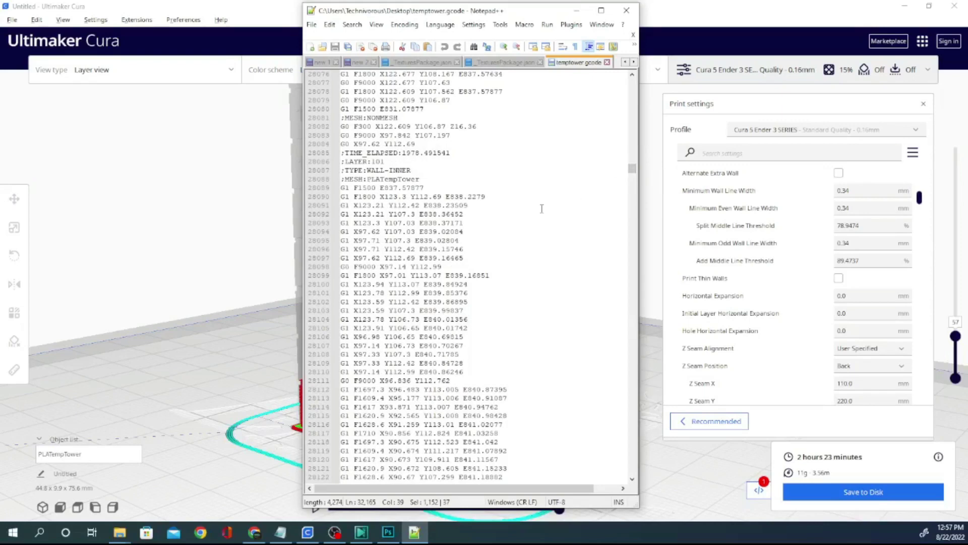
{"action": "scroll", "coordinate": [542, 208], "scroll_direction": "up", "scroll_amount": 4}
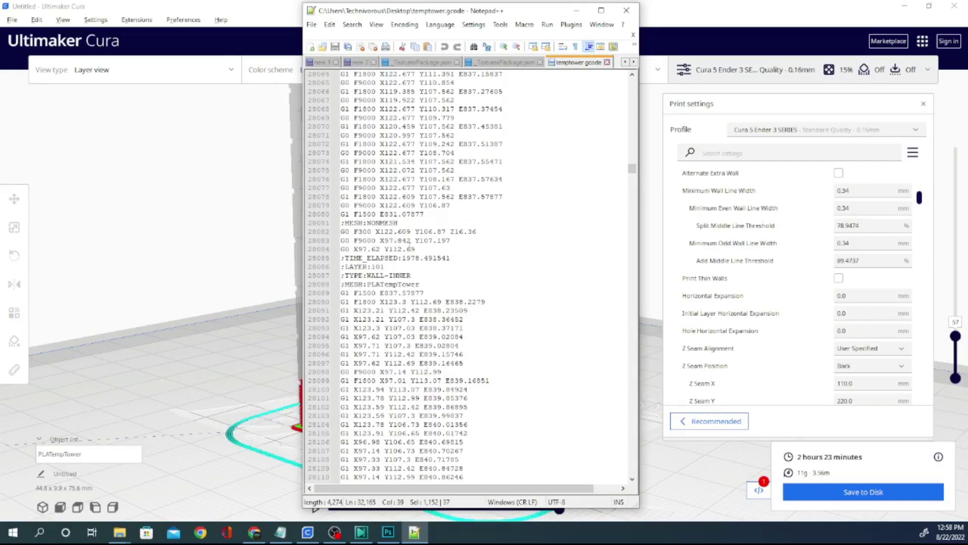
{"action": "scroll", "coordinate": [593, 235], "scroll_direction": "up", "scroll_amount": 20}
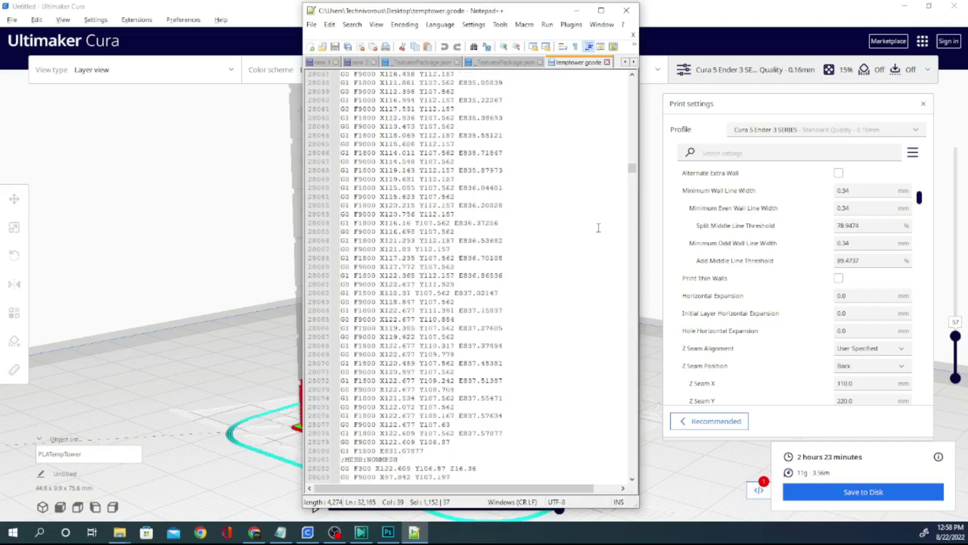
{"action": "scroll", "coordinate": [563, 228], "scroll_direction": "up", "scroll_amount": 12}
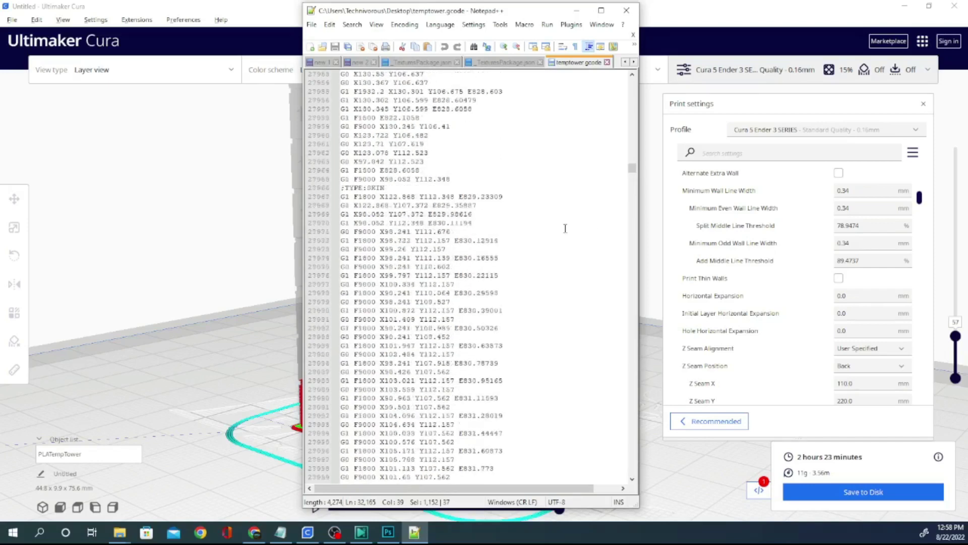
{"action": "scroll", "coordinate": [430, 335], "scroll_direction": "up", "scroll_amount": 2}
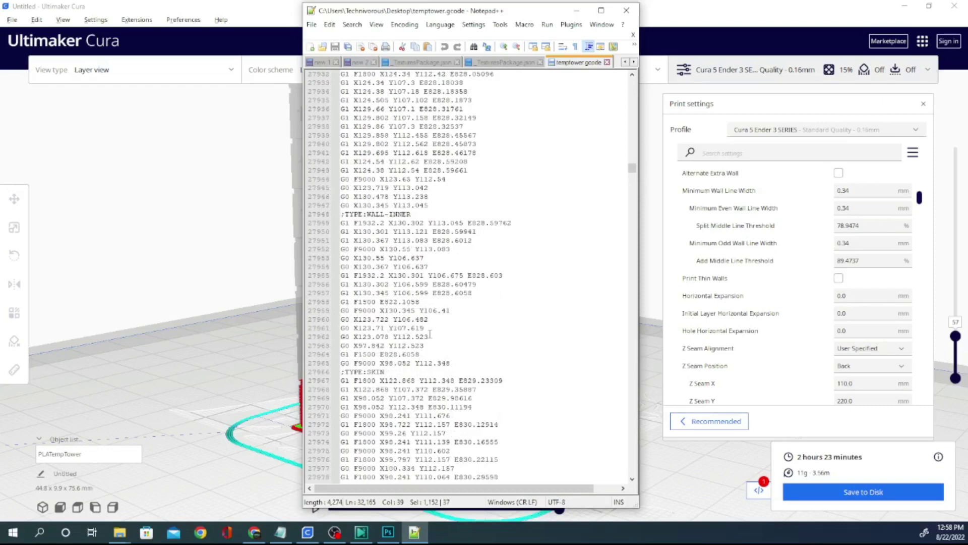
{"action": "scroll", "coordinate": [430, 334], "scroll_direction": "up", "scroll_amount": 1}
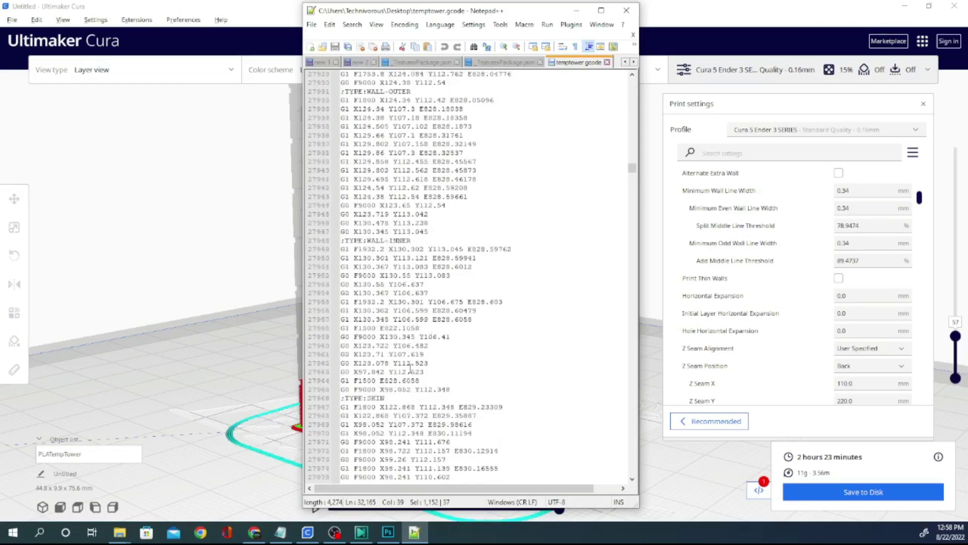
{"action": "scroll", "coordinate": [430, 416], "scroll_direction": "up", "scroll_amount": 7}
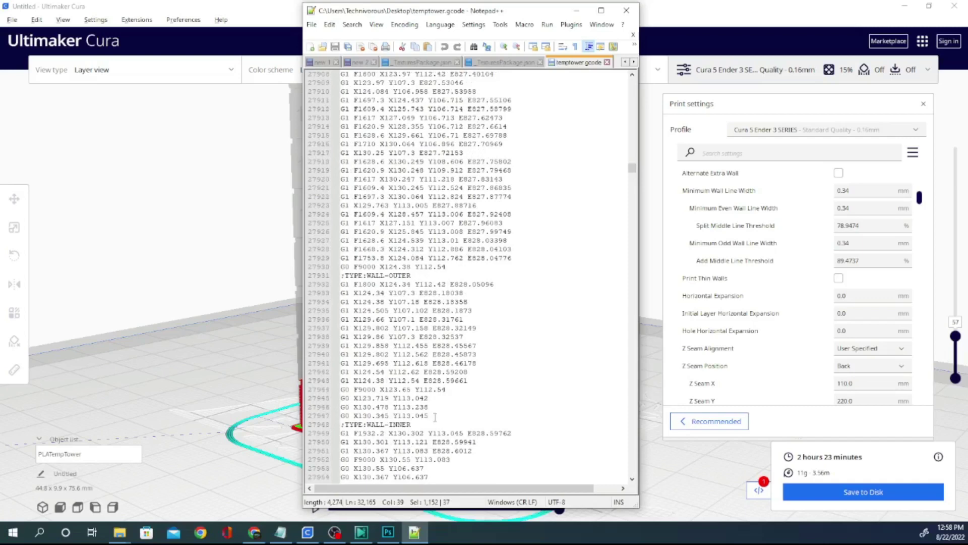
- Move up via the scrollbar to the wall moves around line 25,600
{"action": "scroll", "coordinate": [449, 415], "scroll_direction": "down", "scroll_amount": 7}
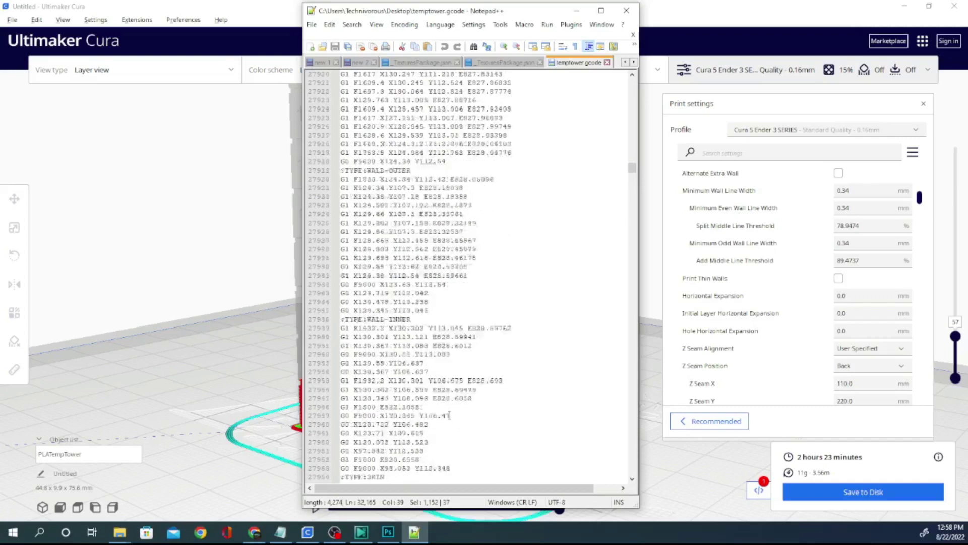
{"action": "scroll", "coordinate": [449, 415], "scroll_direction": "up", "scroll_amount": 18}
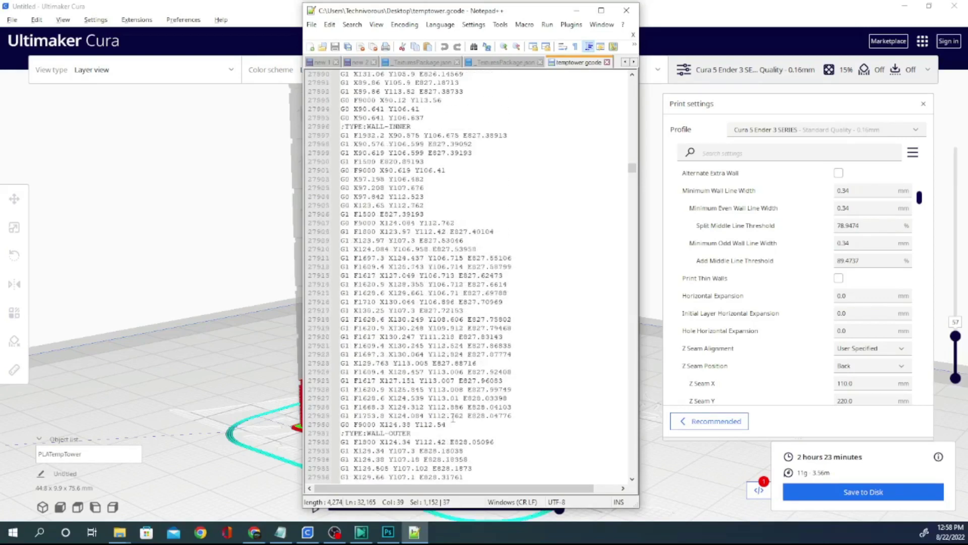
{"action": "scroll", "coordinate": [460, 420], "scroll_direction": "up", "scroll_amount": 1}
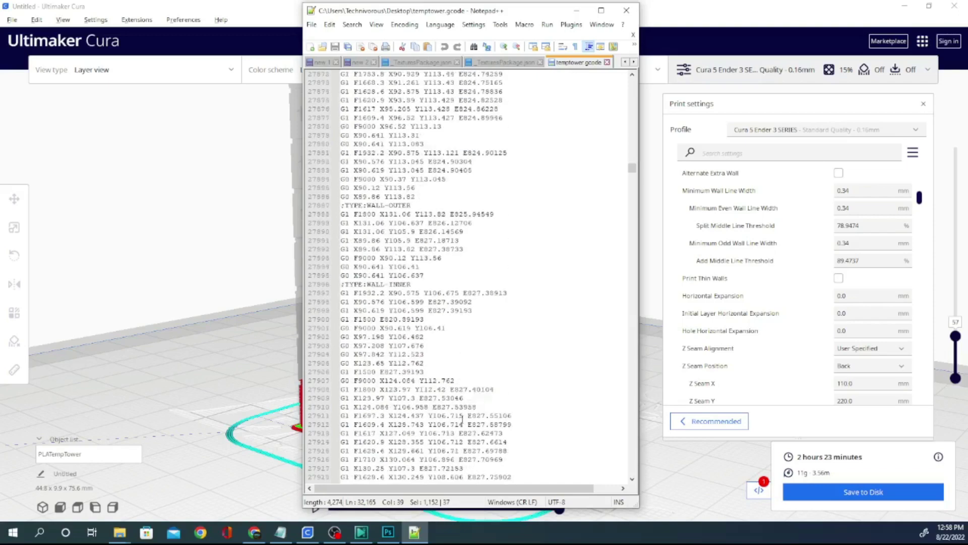
{"action": "scroll", "coordinate": [462, 420], "scroll_direction": "up", "scroll_amount": 17}
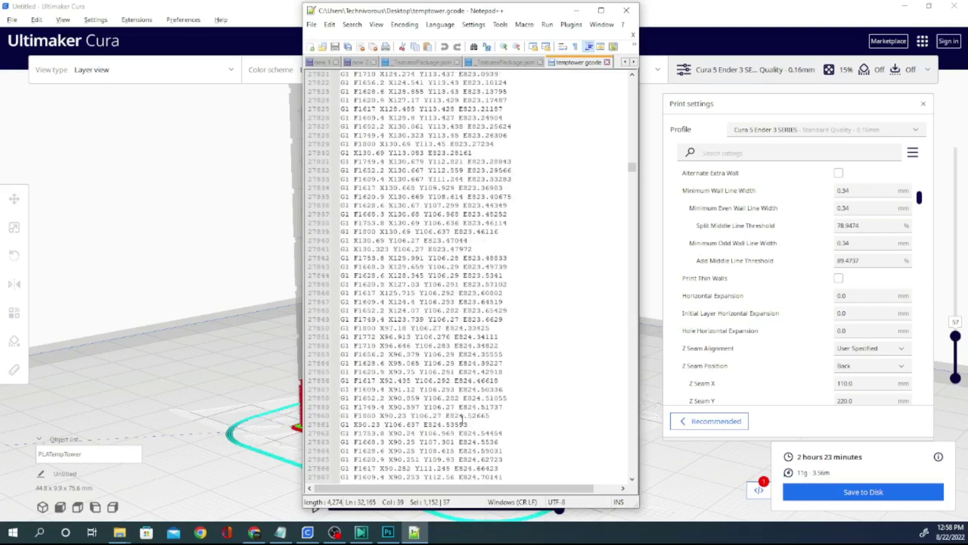
{"action": "scroll", "coordinate": [462, 420], "scroll_direction": "up", "scroll_amount": 15}
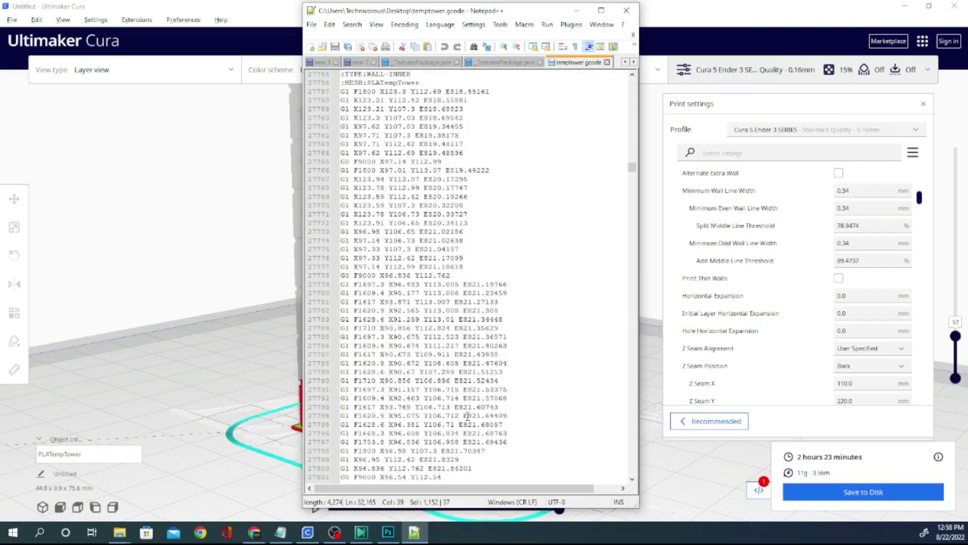
{"action": "scroll", "coordinate": [467, 416], "scroll_direction": "up", "scroll_amount": 4}
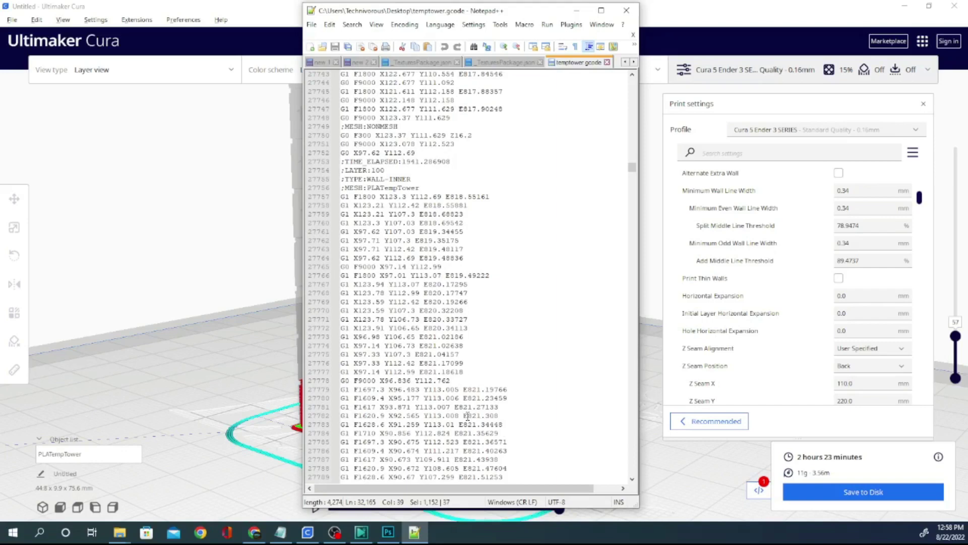
{"action": "scroll", "coordinate": [467, 416], "scroll_direction": "up", "scroll_amount": 1}
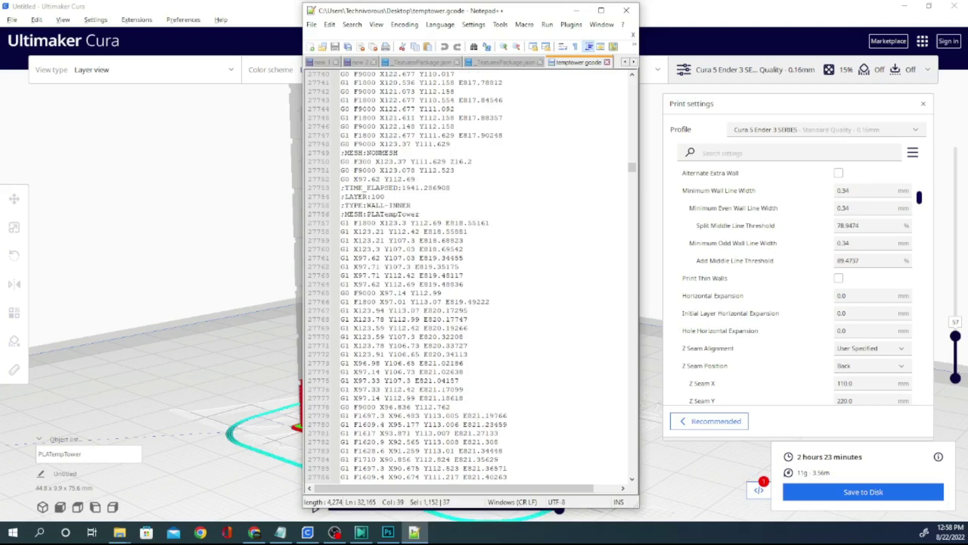
{"action": "key", "text": "alt+Tab"}
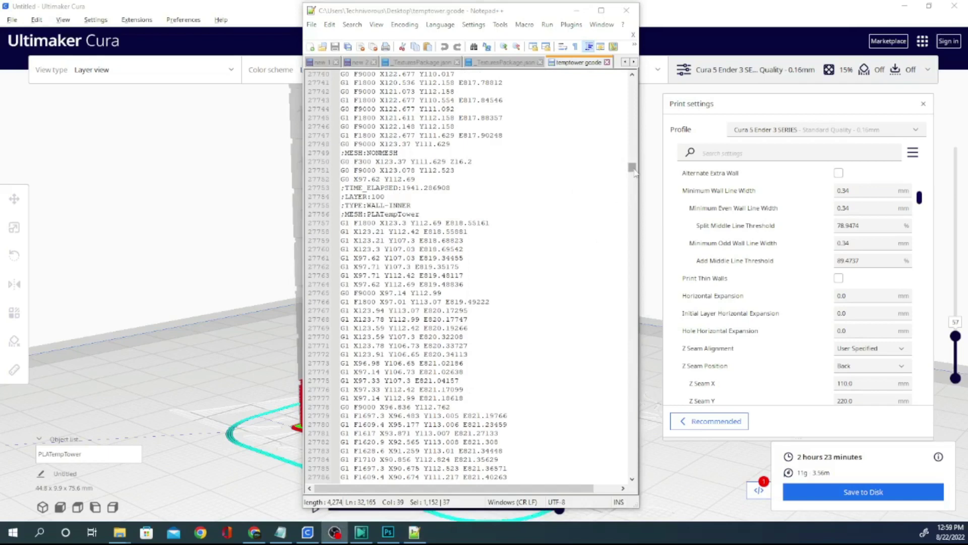
{"action": "left_click_drag", "start_coordinate": [632, 168], "coordinate": [633, 165]}
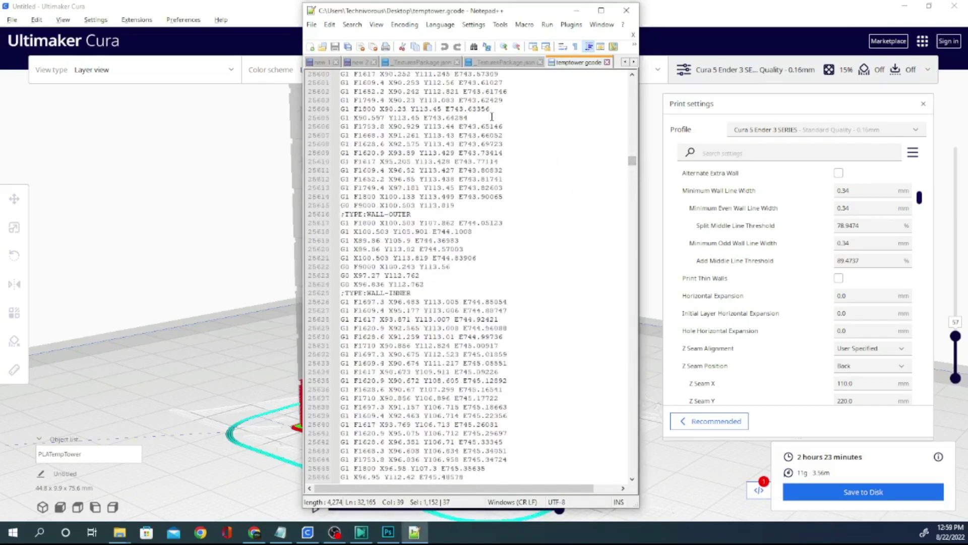
- Search temptower.gcode for G10 with Find and Find in Files, finding no matches
{"action": "left_click", "coordinate": [352, 25]}
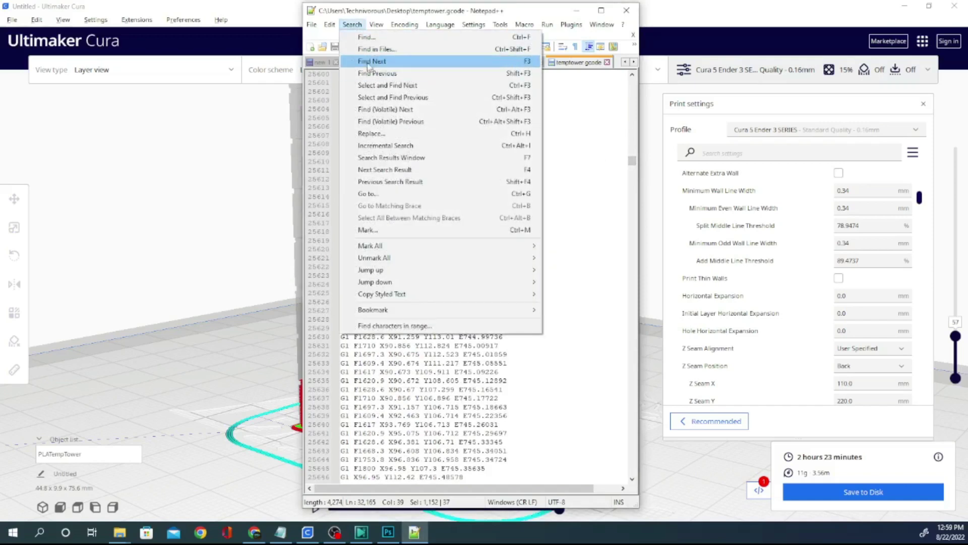
{"action": "left_click", "coordinate": [372, 38]}
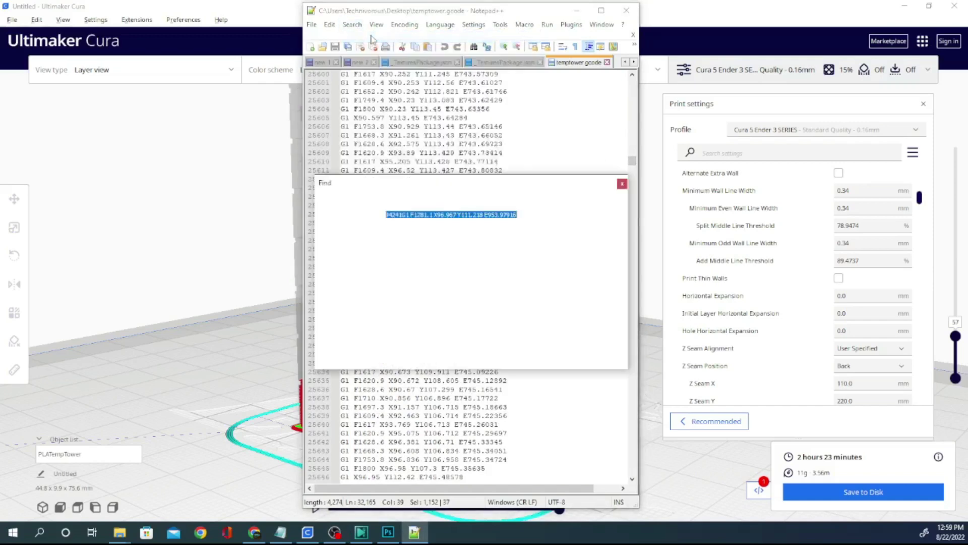
{"action": "type", "text": "G10"}
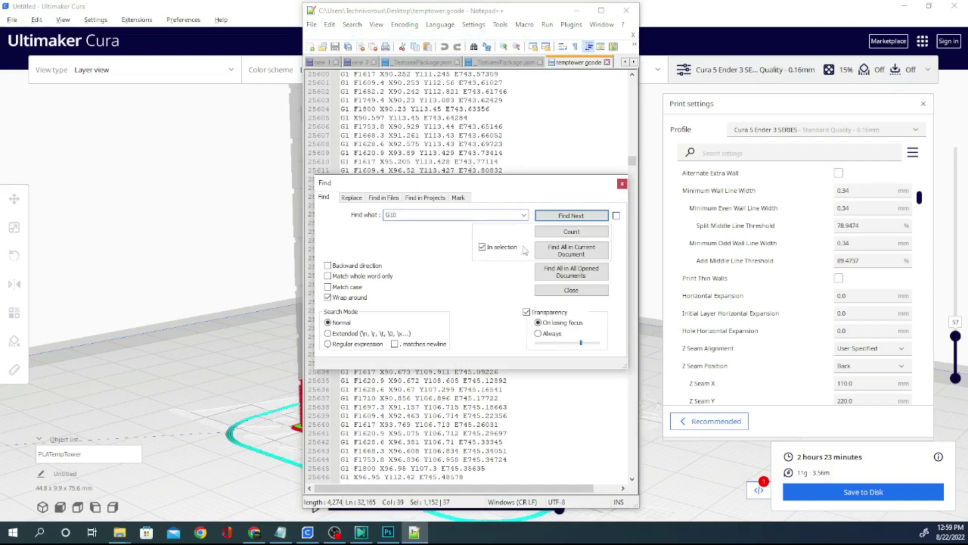
{"action": "left_click", "coordinate": [559, 217]}
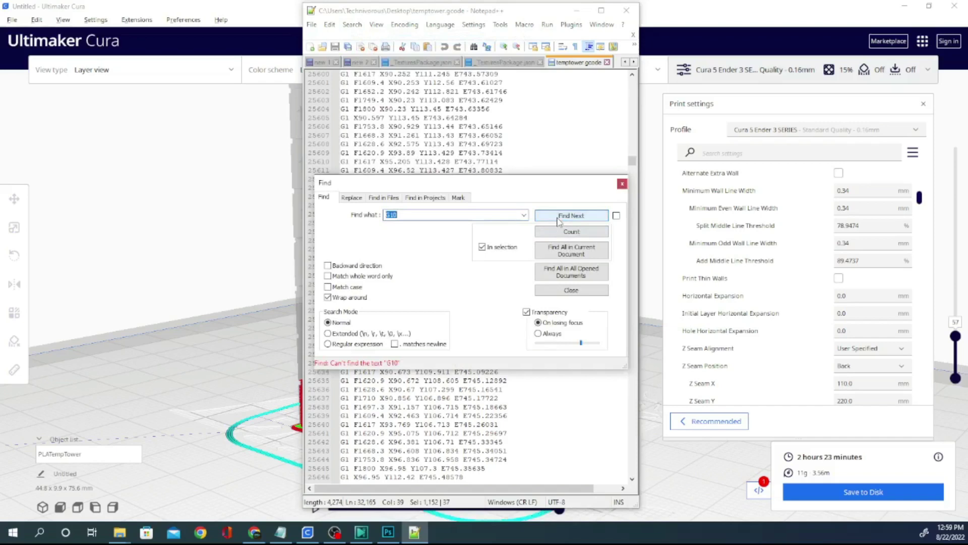
{"action": "left_click", "coordinate": [558, 217]}
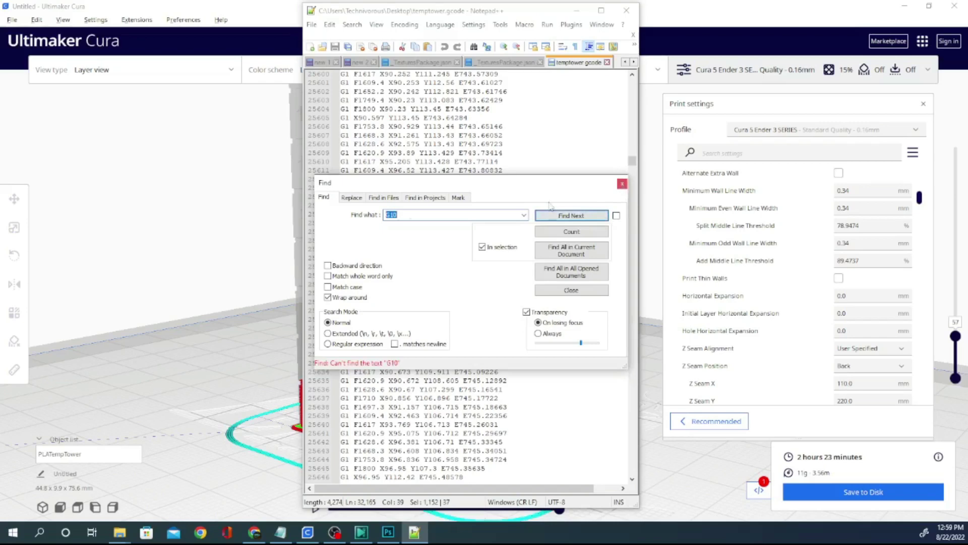
{"action": "left_click", "coordinate": [391, 199]}
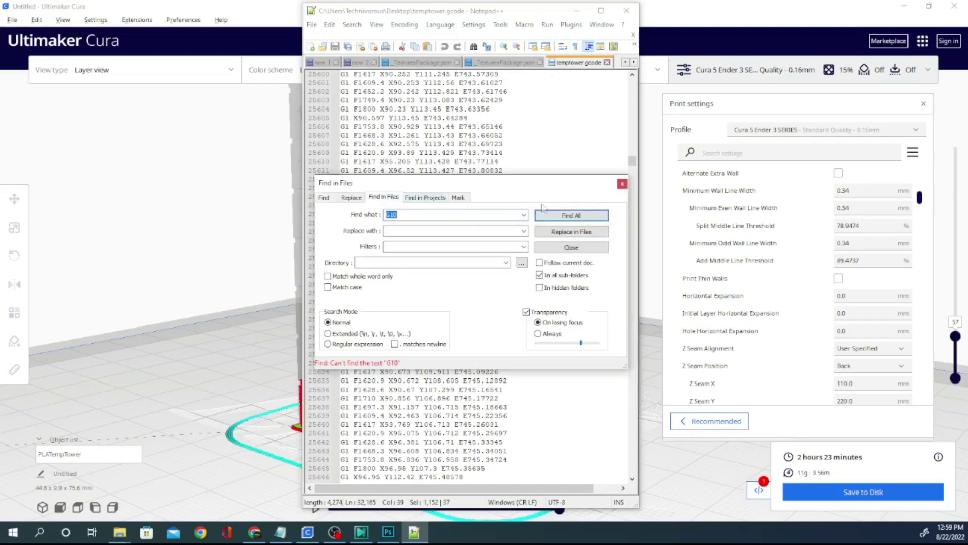
{"action": "left_click", "coordinate": [580, 217]}
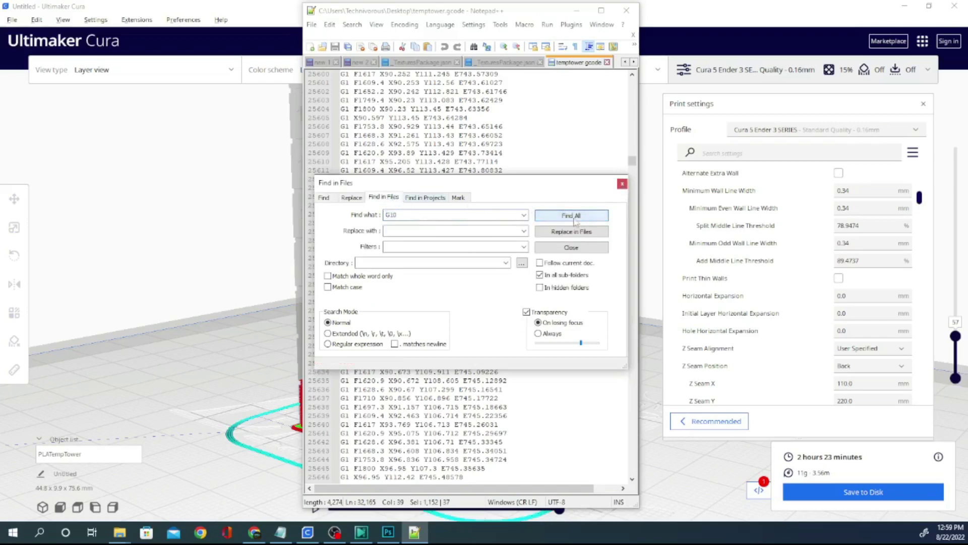
{"action": "left_click", "coordinate": [622, 184]}
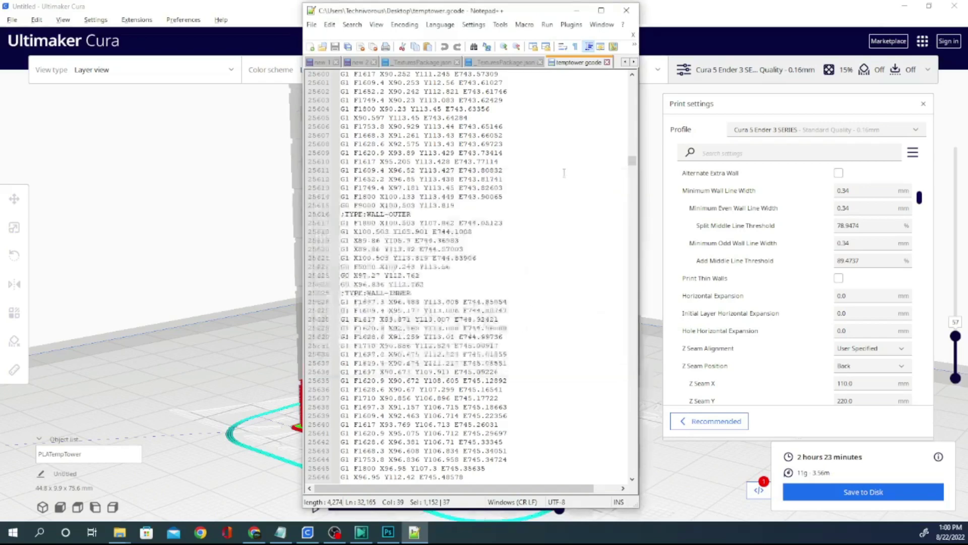
- Go to the top of temptower.gcode and glance at Cura's preview before restoring Notepad++
{"action": "left_click_drag", "start_coordinate": [632, 160], "coordinate": [633, 88]}
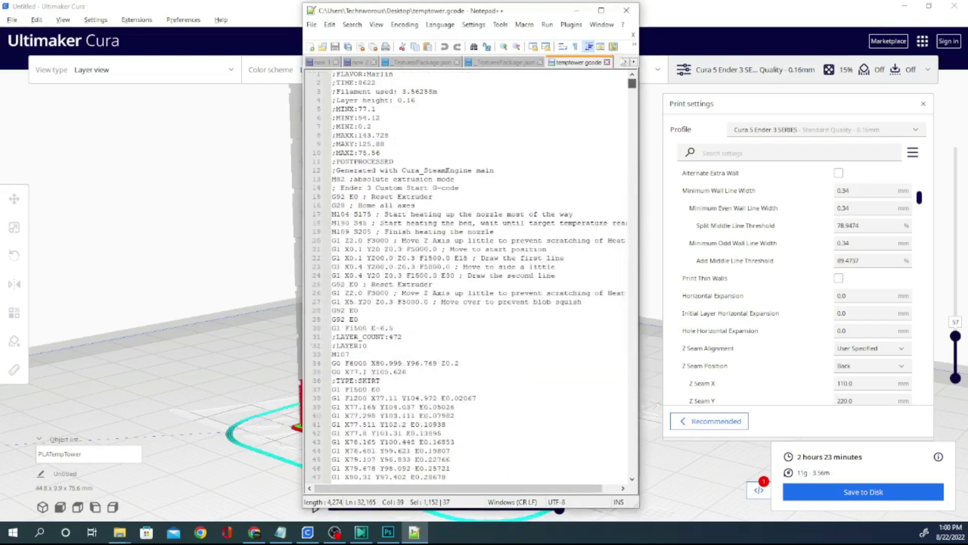
{"action": "left_click", "coordinate": [334, 74]}
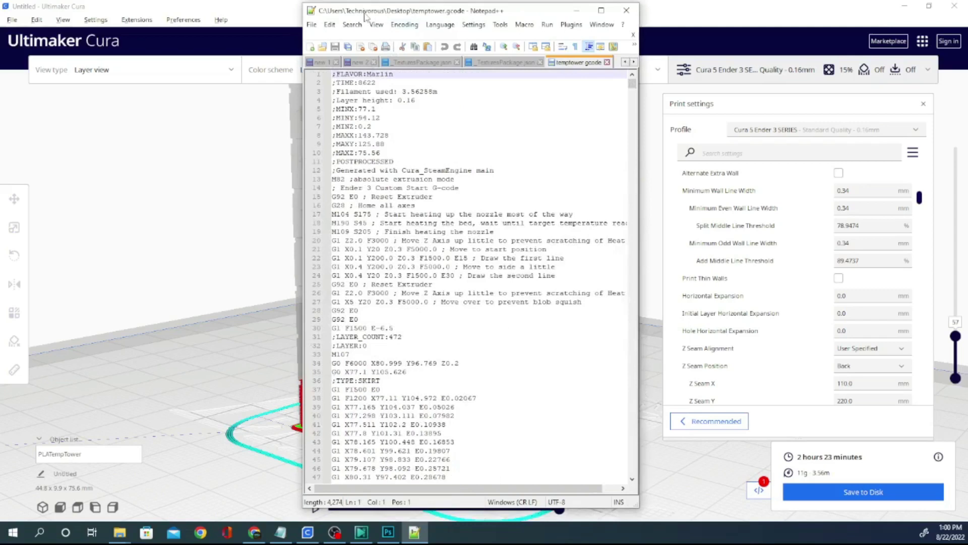
{"action": "left_click", "coordinate": [352, 25]}
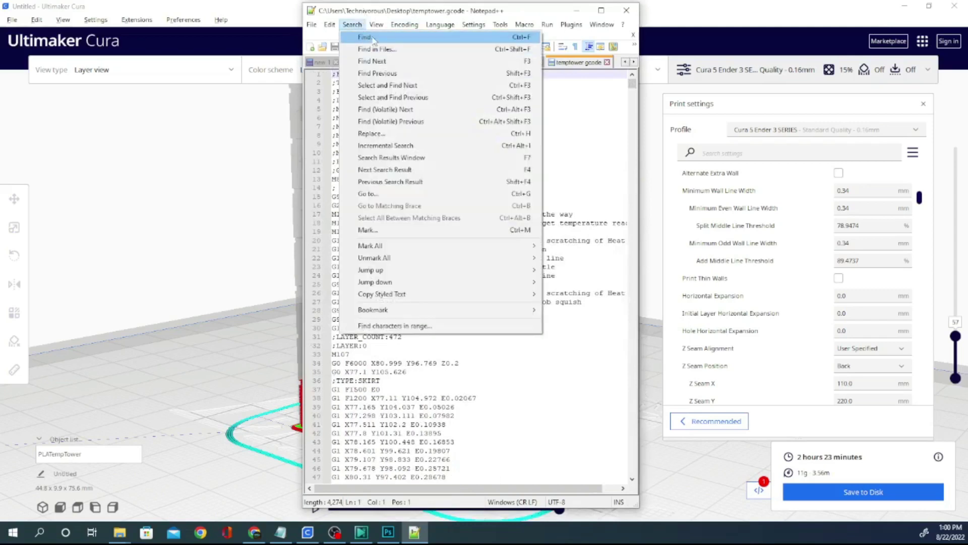
{"action": "key", "text": "Escape"}
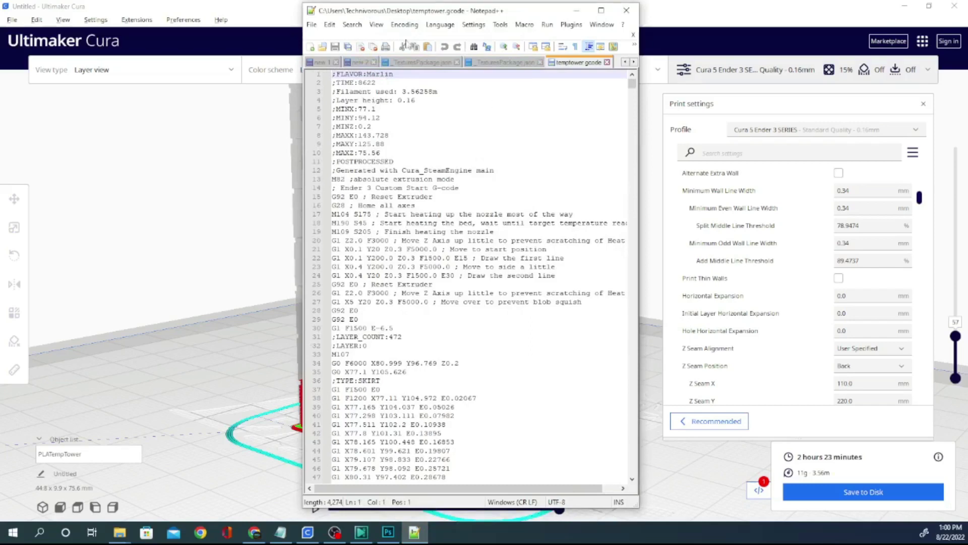
{"action": "left_click", "coordinate": [346, 82]}
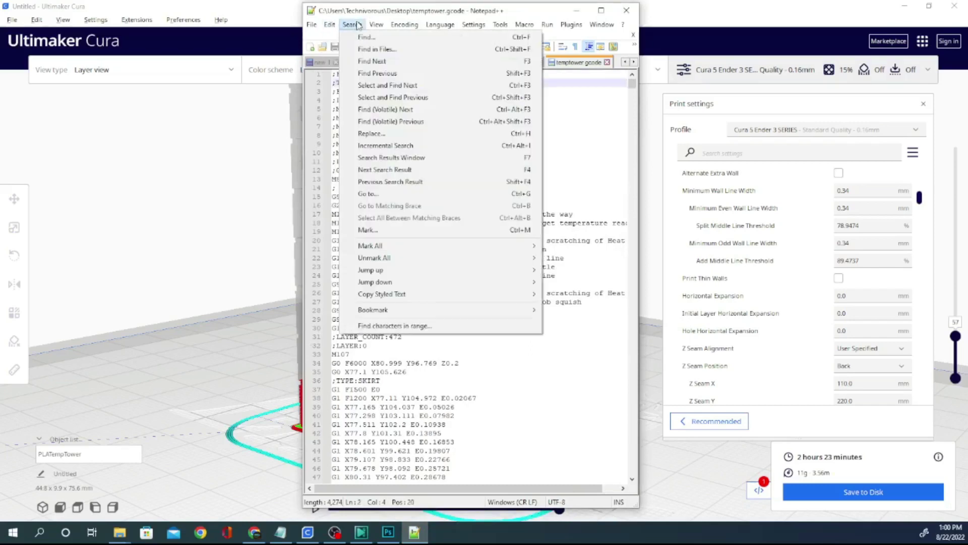
{"action": "left_click", "coordinate": [355, 25]}
{"action": "left_click", "coordinate": [371, 69]}
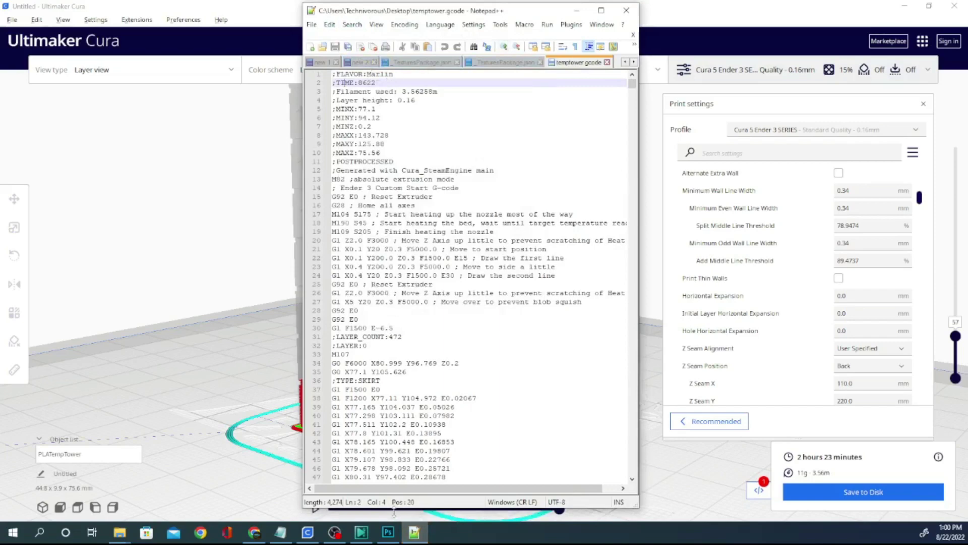
{"action": "left_click", "coordinate": [416, 538]}
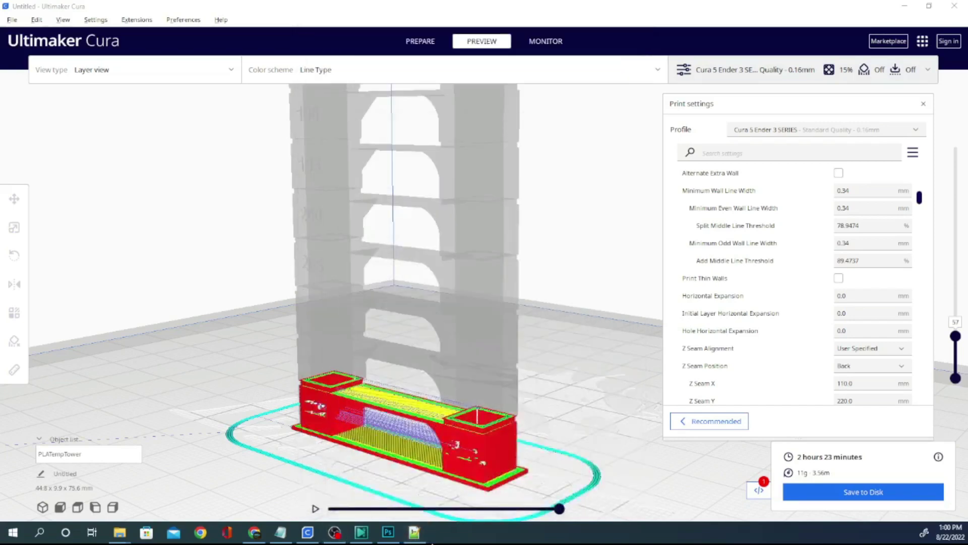
{"action": "left_click", "coordinate": [415, 533]}
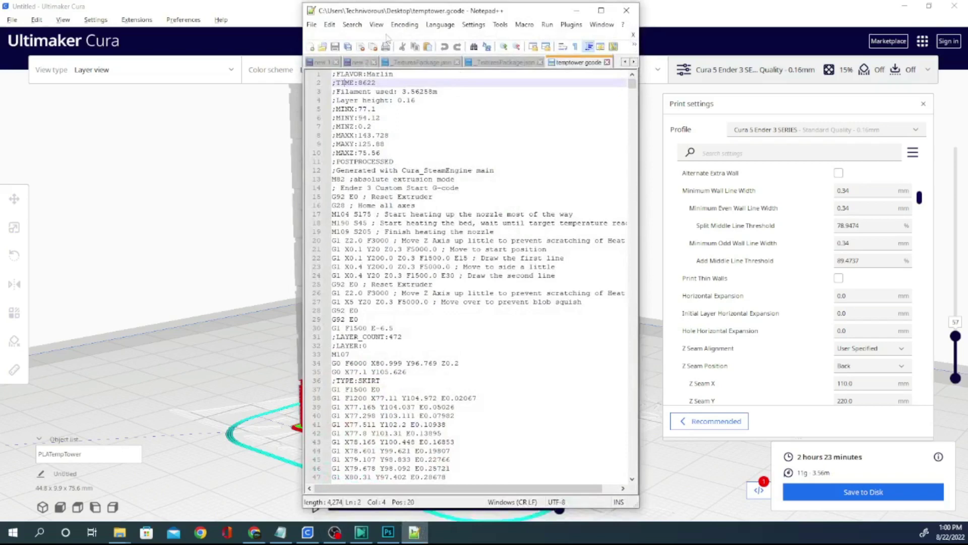
- Search temptower.gcode for G10 with the Find dialog, which finds no match
{"action": "left_click", "coordinate": [311, 24]}
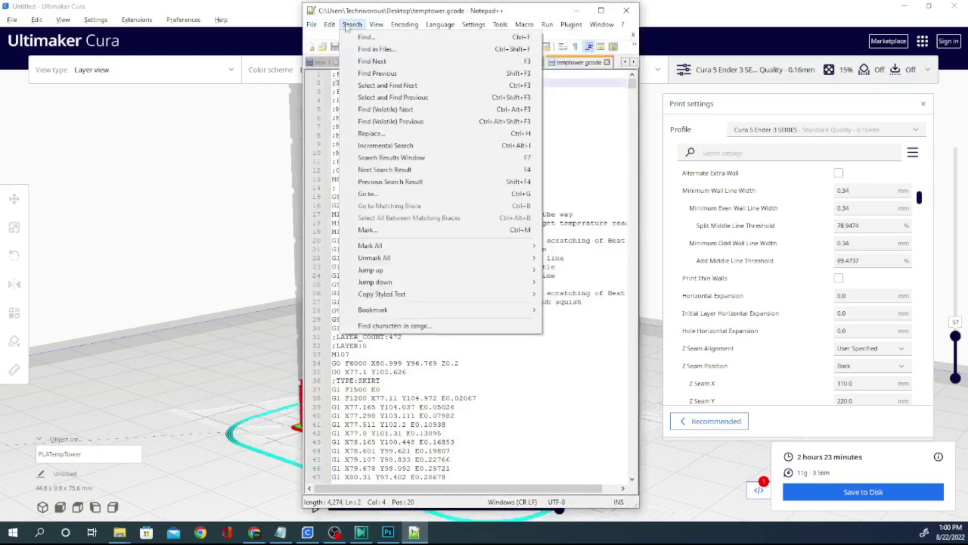
{"action": "mouse_move", "coordinate": [356, 29]}
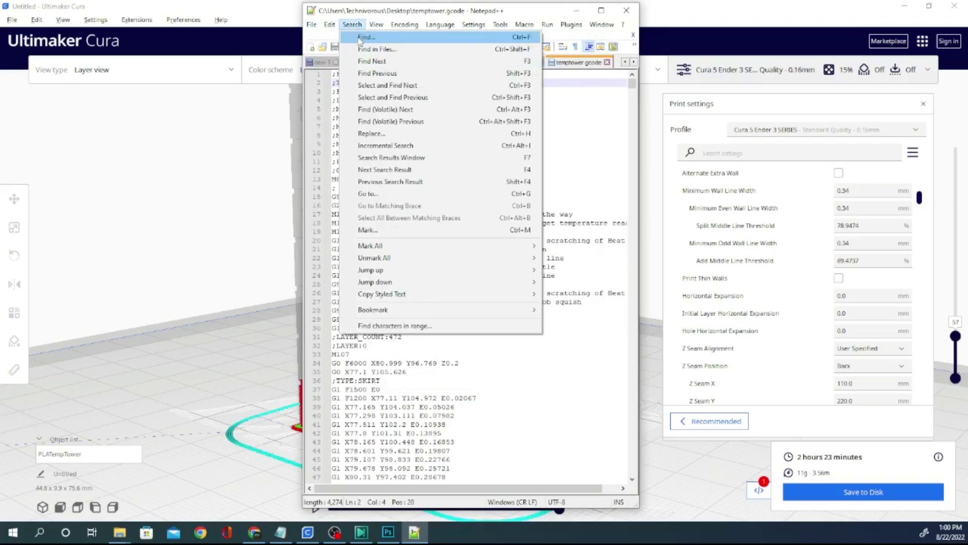
{"action": "left_click", "coordinate": [360, 38]}
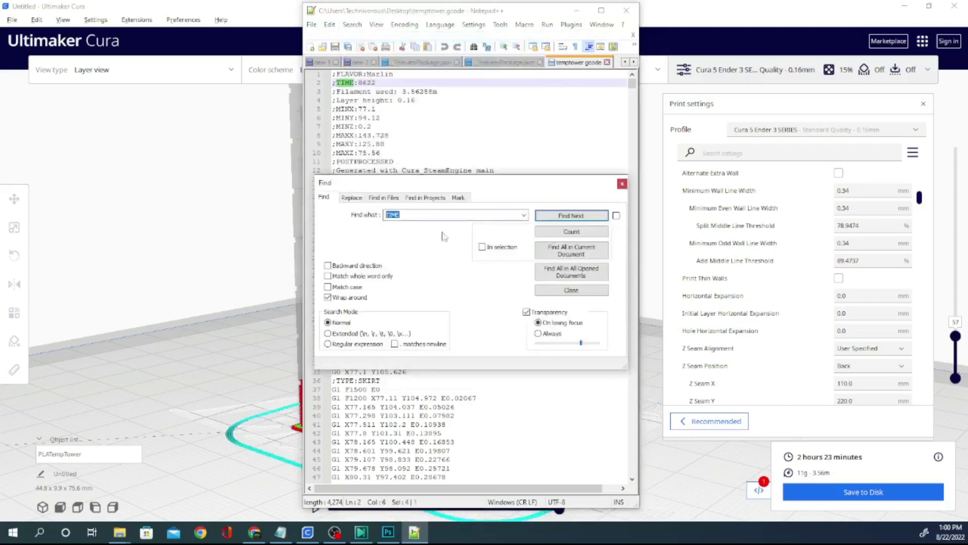
{"action": "type", "text": "G10"}
{"action": "left_click", "coordinate": [583, 220]}
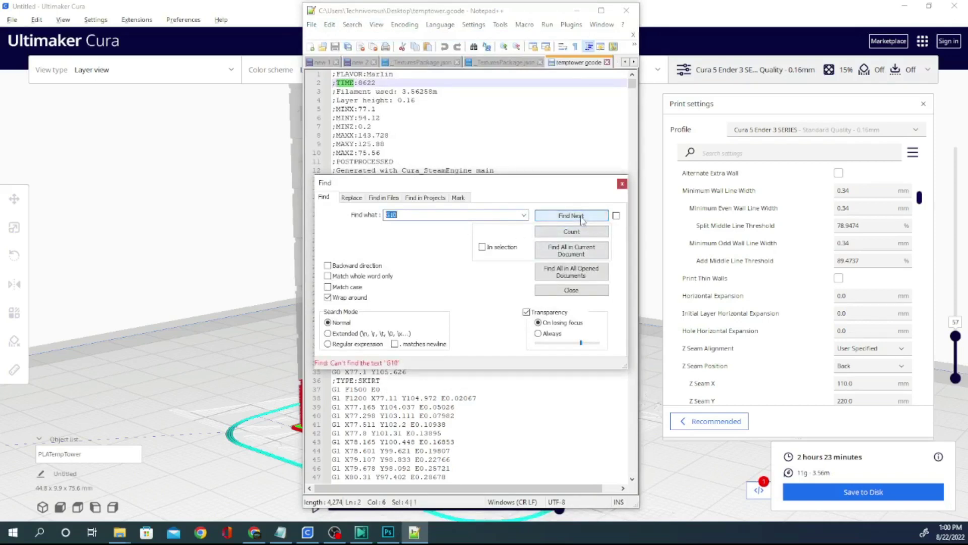
{"action": "left_click", "coordinate": [477, 216]}
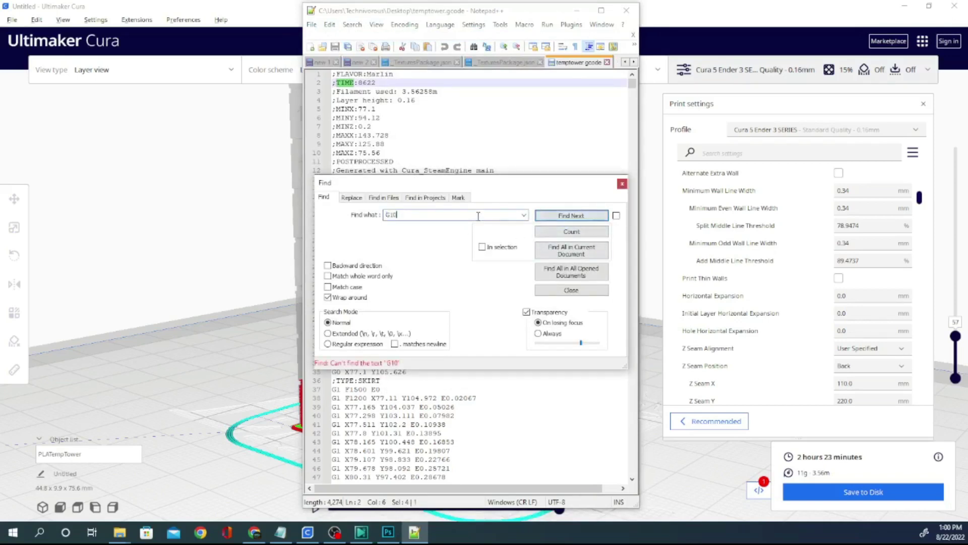
{"action": "left_click", "coordinate": [545, 219]}
{"action": "left_click", "coordinate": [544, 219]}
- Select the G1 on line 38, close the Find dialog, and bring the start G-code into view
{"action": "left_click", "coordinate": [469, 441]}
{"action": "left_click", "coordinate": [341, 407]}
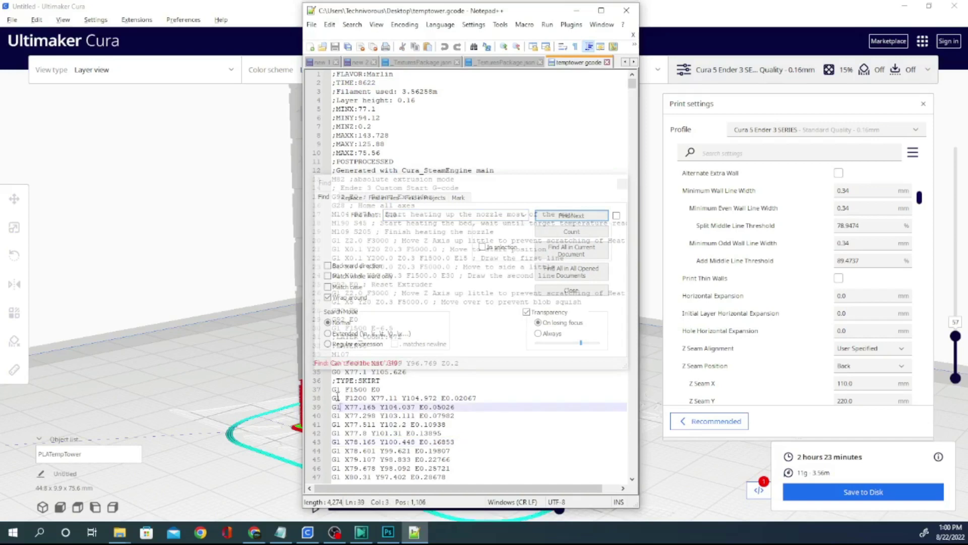
{"action": "double_click", "coordinate": [336, 398]}
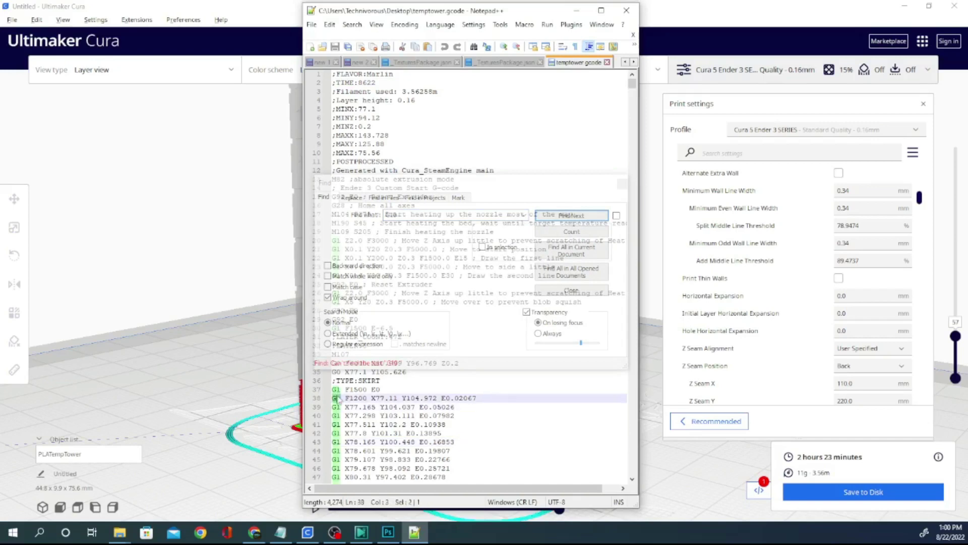
{"action": "left_click", "coordinate": [579, 170]}
{"action": "key", "text": "ctrl+f"}
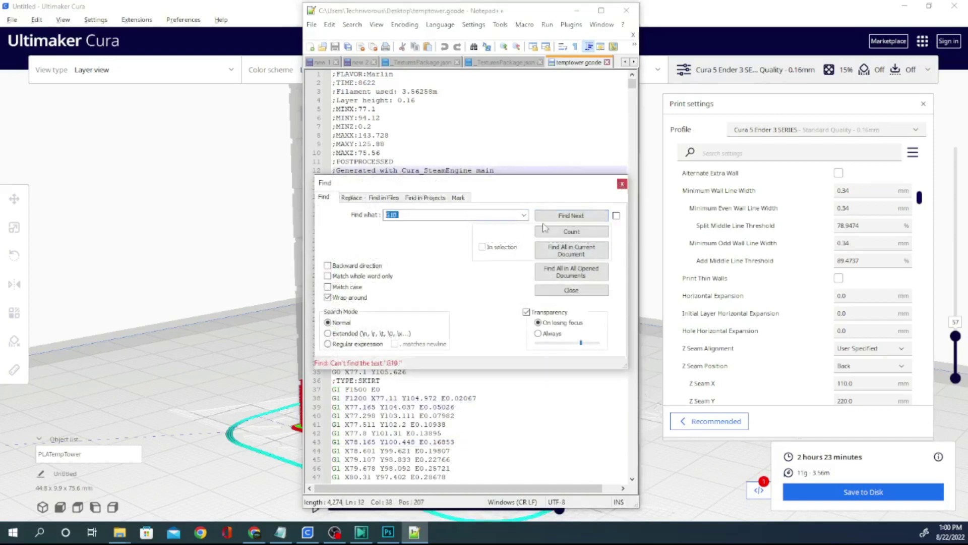
{"action": "left_click", "coordinate": [622, 184]}
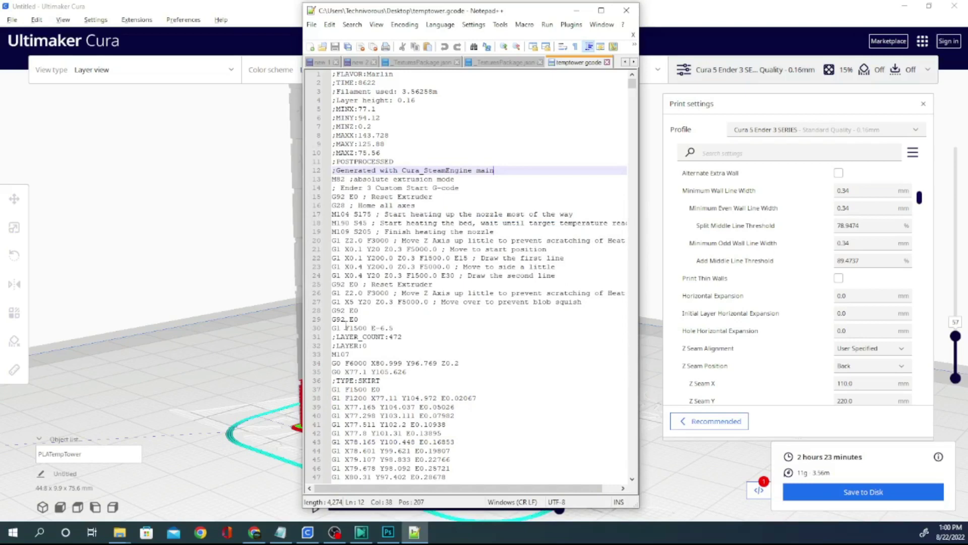
{"action": "scroll", "coordinate": [375, 363], "scroll_direction": "down", "scroll_amount": 1}
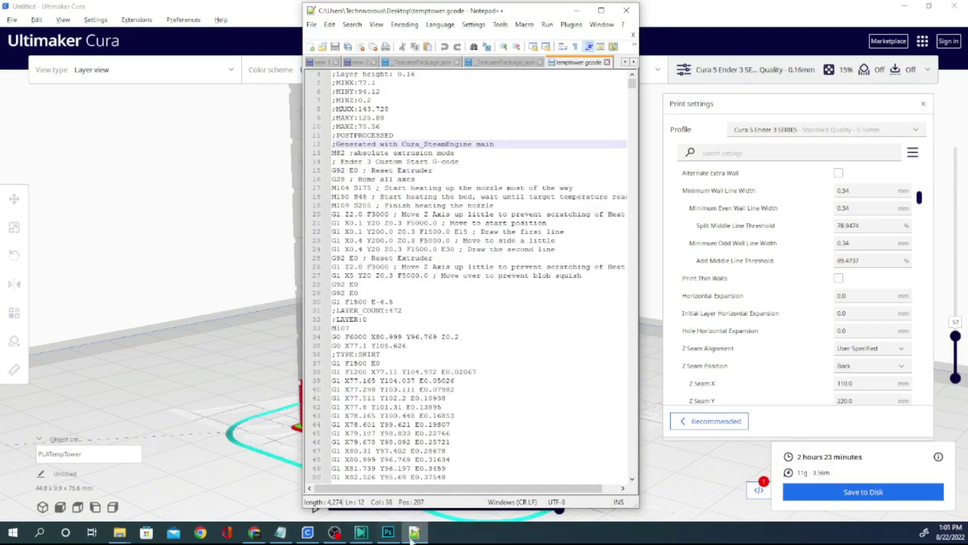
- Search the G-code for M104 and find its first occurrences
{"action": "mouse_move", "coordinate": [388, 532]}
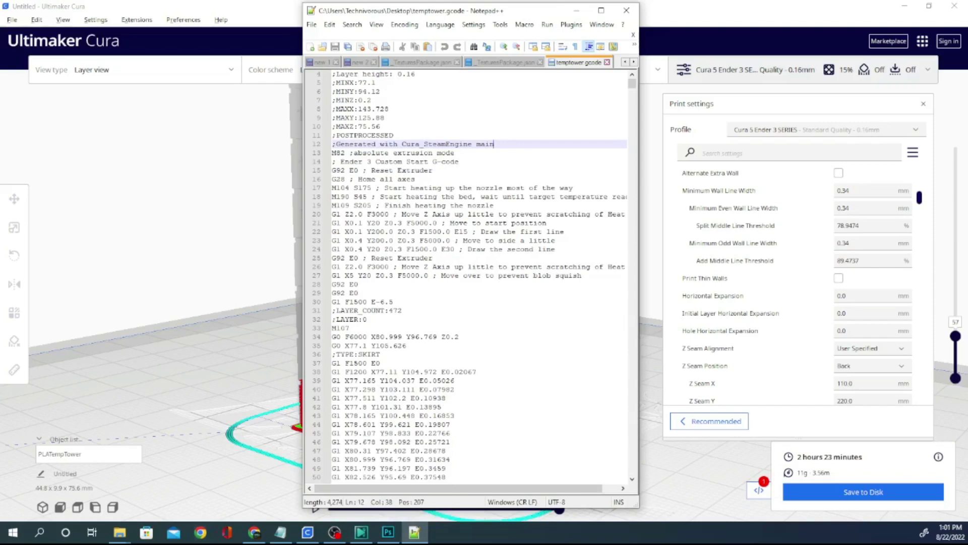
{"action": "left_click", "coordinate": [334, 532]}
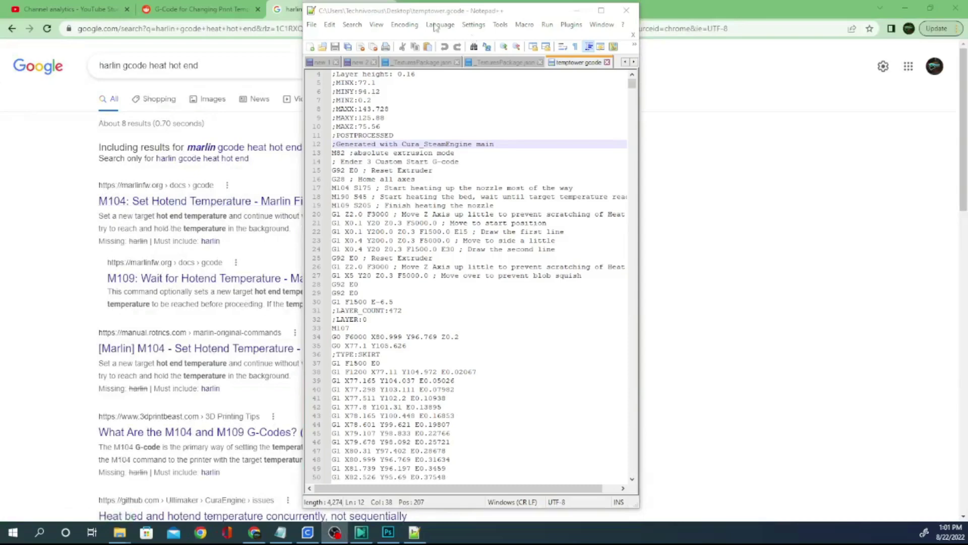
{"action": "left_click", "coordinate": [347, 26]}
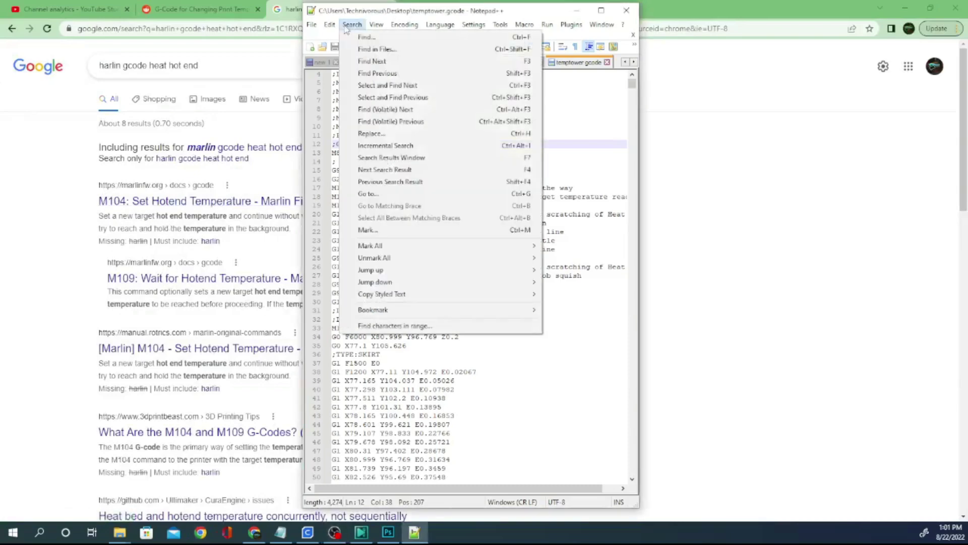
{"action": "left_click", "coordinate": [368, 38]}
{"action": "type", "text": "M104"}
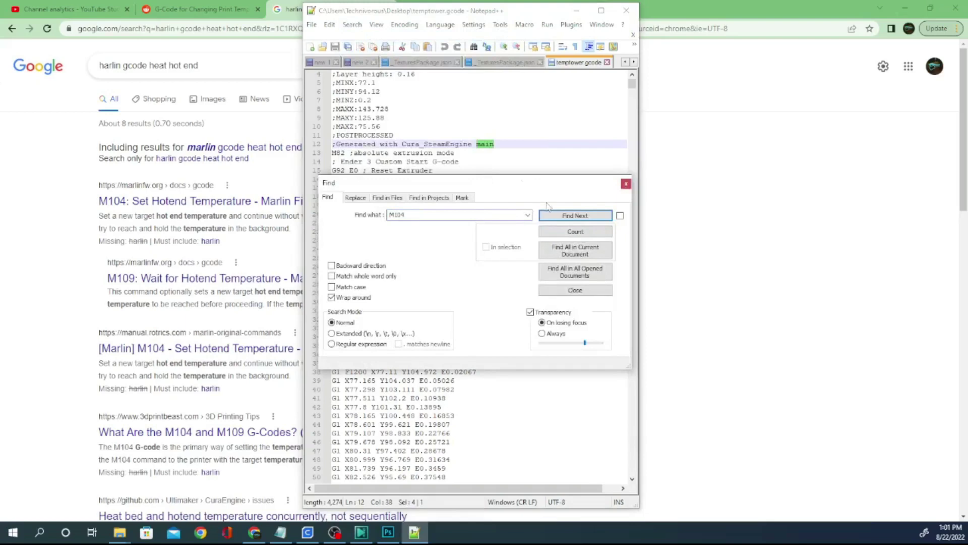
{"action": "left_click", "coordinate": [574, 217]}
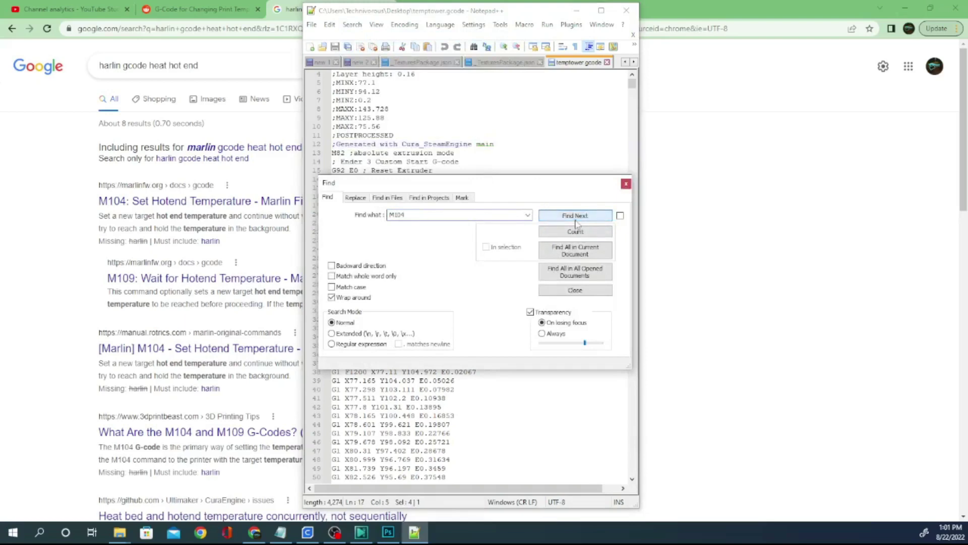
{"action": "left_click", "coordinate": [573, 217]}
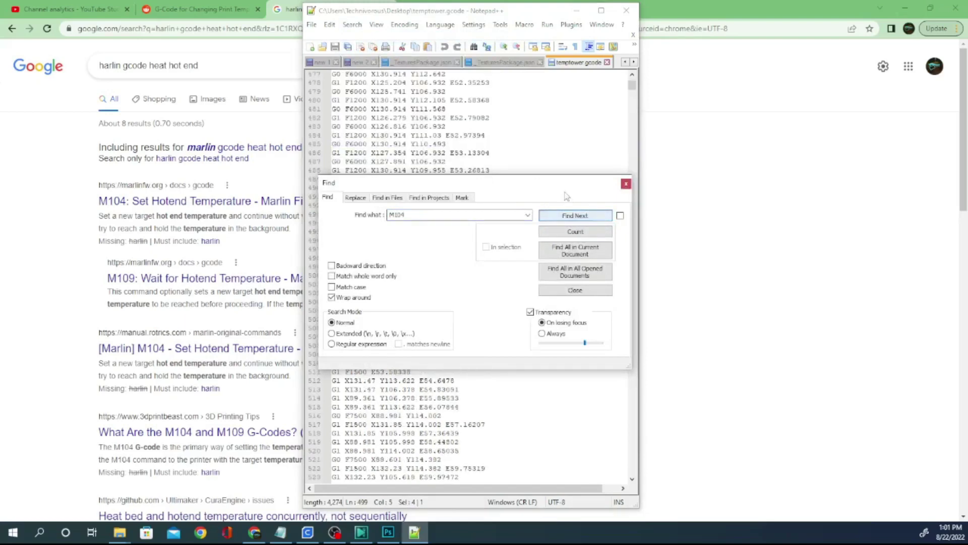
- Move the Find box aside and step through each M104 change up to S200 on line 50452
{"action": "left_click_drag", "start_coordinate": [567, 186], "coordinate": [906, 116]}
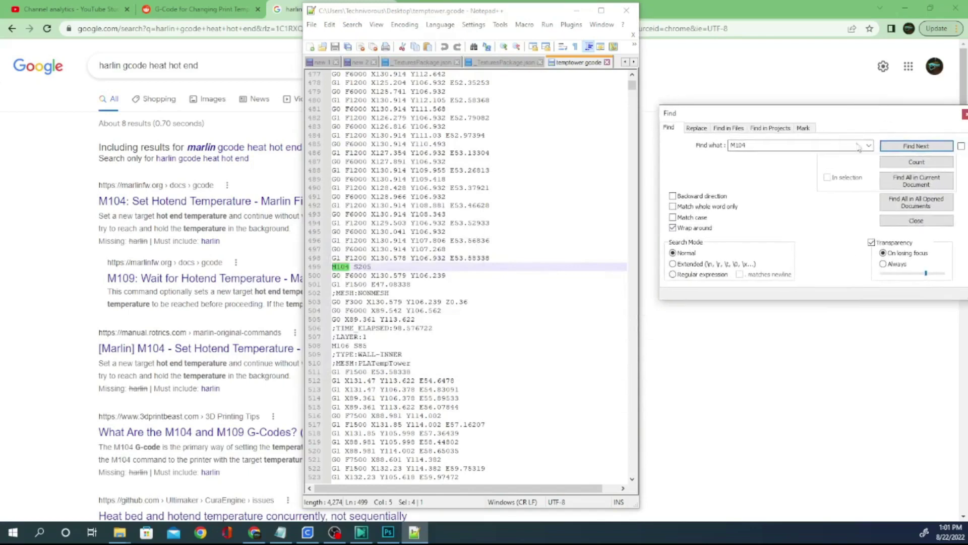
{"action": "left_click", "coordinate": [916, 146]}
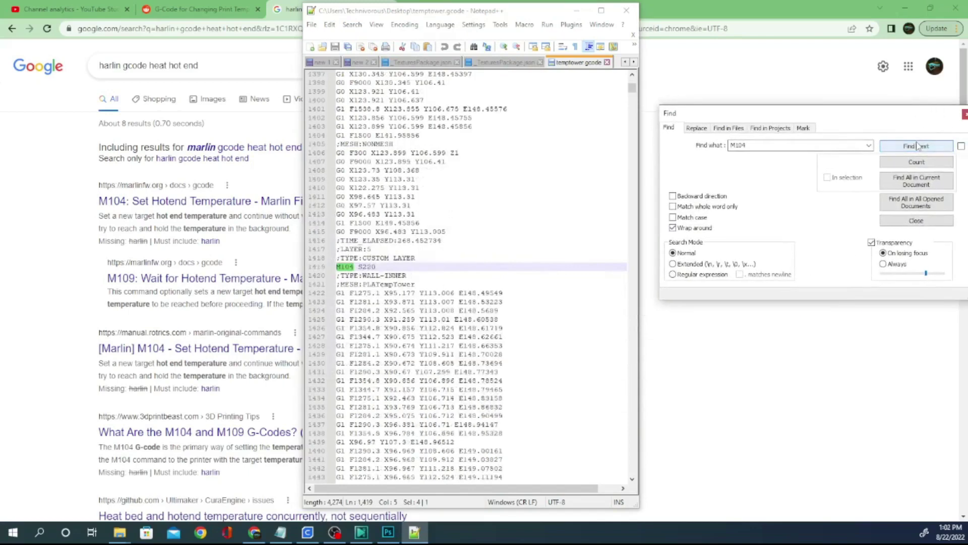
{"action": "left_click", "coordinate": [916, 146]}
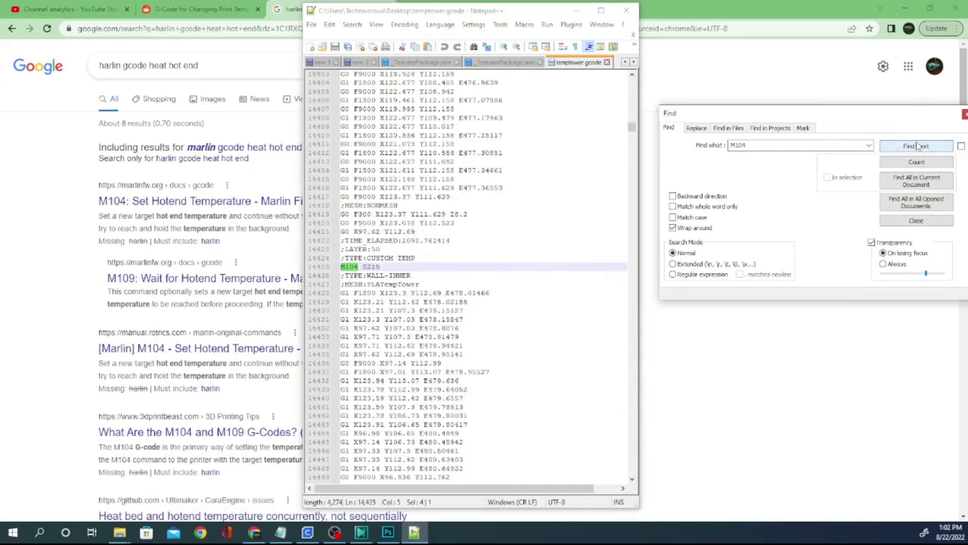
{"action": "left_click", "coordinate": [917, 146]}
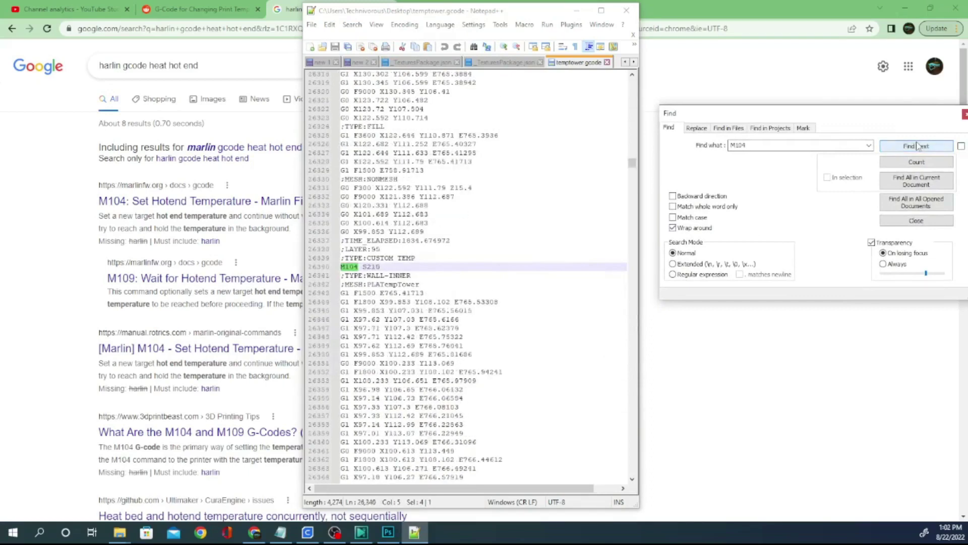
{"action": "left_click", "coordinate": [917, 146]}
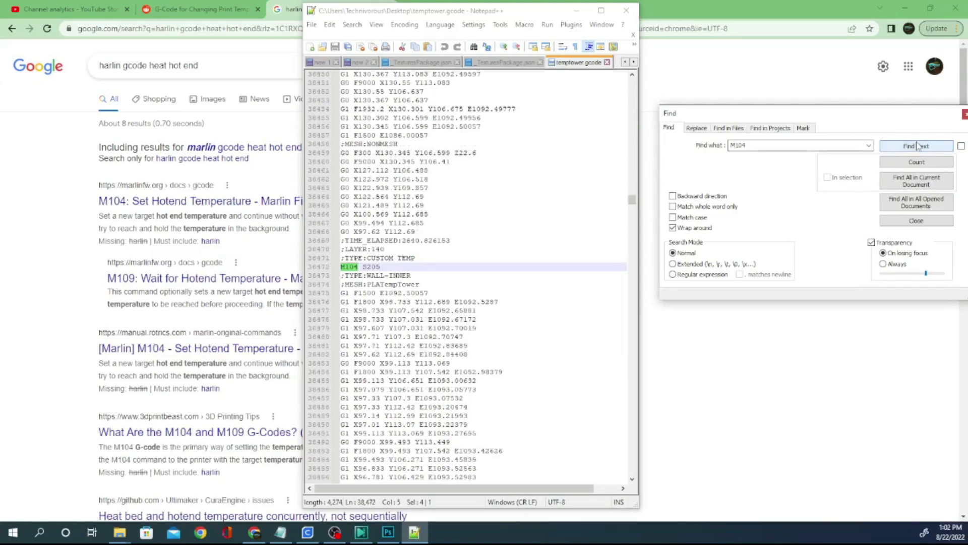
{"action": "left_click", "coordinate": [917, 146]}
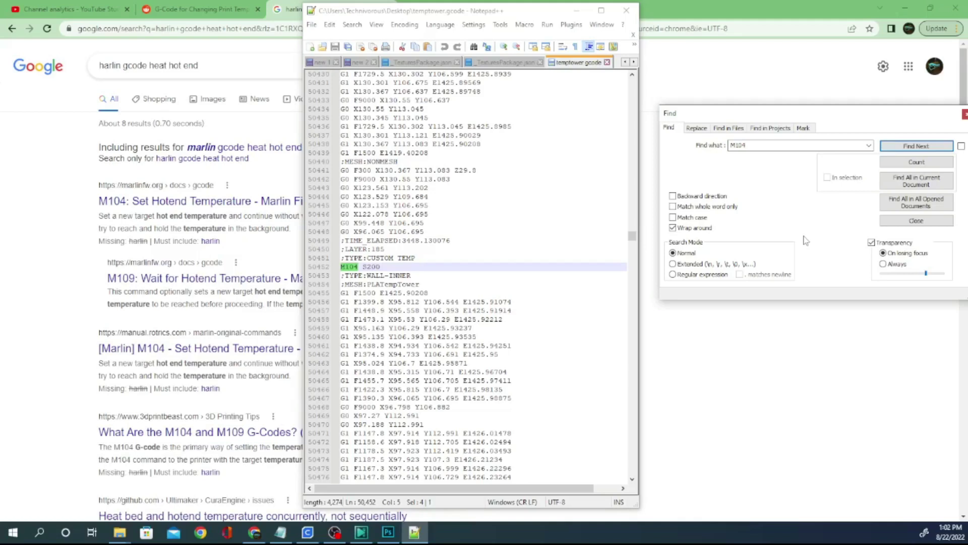
- Close the search and orbit and zoom Cura's PLATempTower layer preview to view the coloured base layers
{"action": "left_click", "coordinate": [965, 114]}
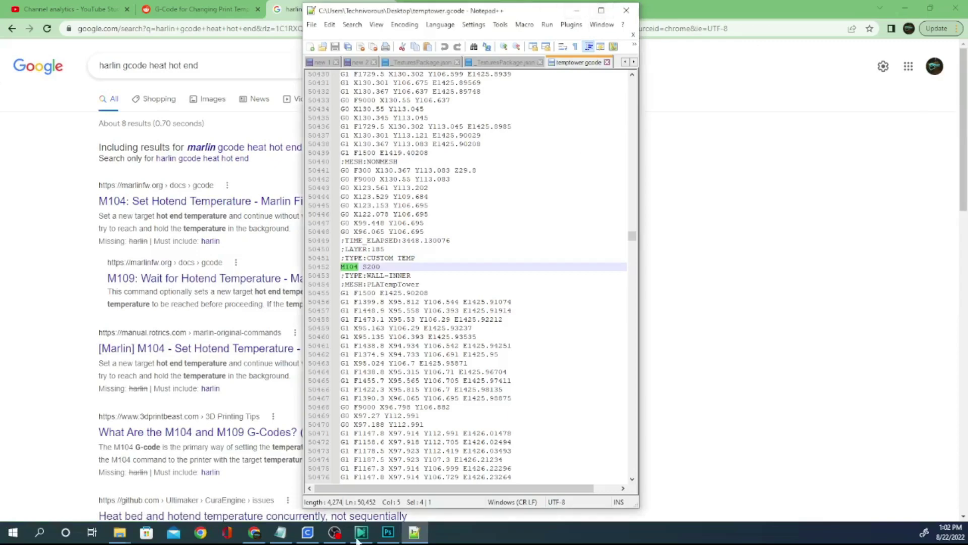
{"action": "left_click", "coordinate": [308, 532]}
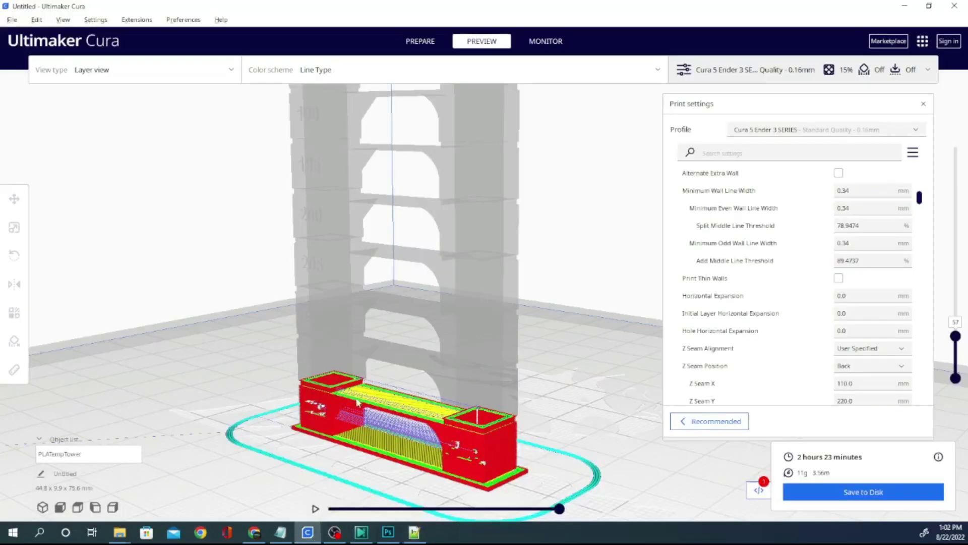
{"action": "right_click_drag", "start_coordinate": [295, 453], "coordinate": [539, 442]}
{"action": "scroll", "coordinate": [471, 419], "scroll_direction": "up", "scroll_amount": 3}
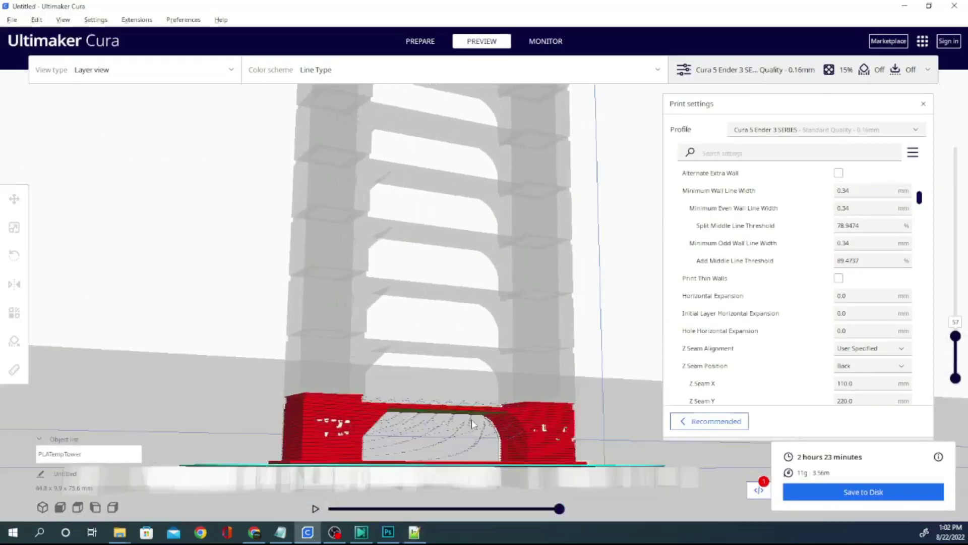
{"action": "right_click_drag", "start_coordinate": [471, 419], "coordinate": [315, 438]}
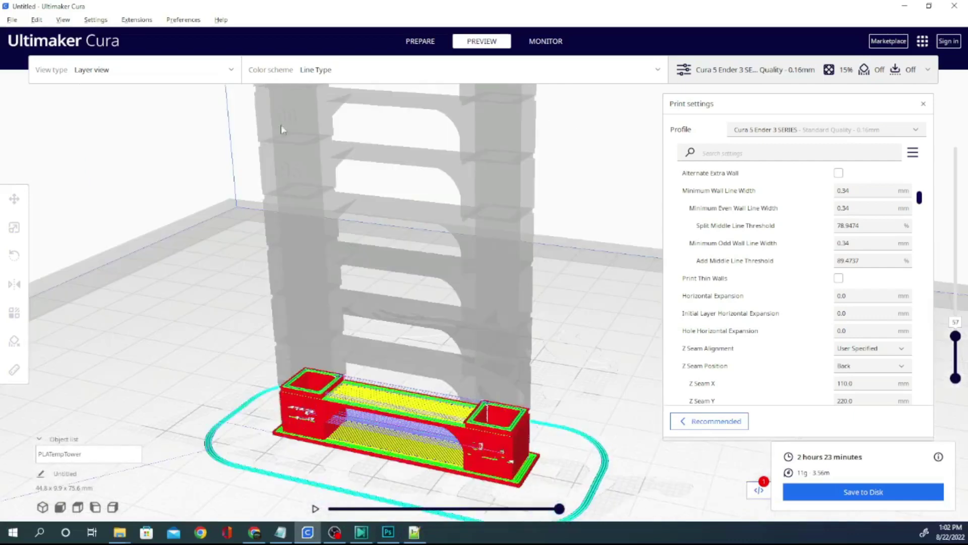
{"action": "right_click_drag", "start_coordinate": [226, 434], "coordinate": [323, 433]}
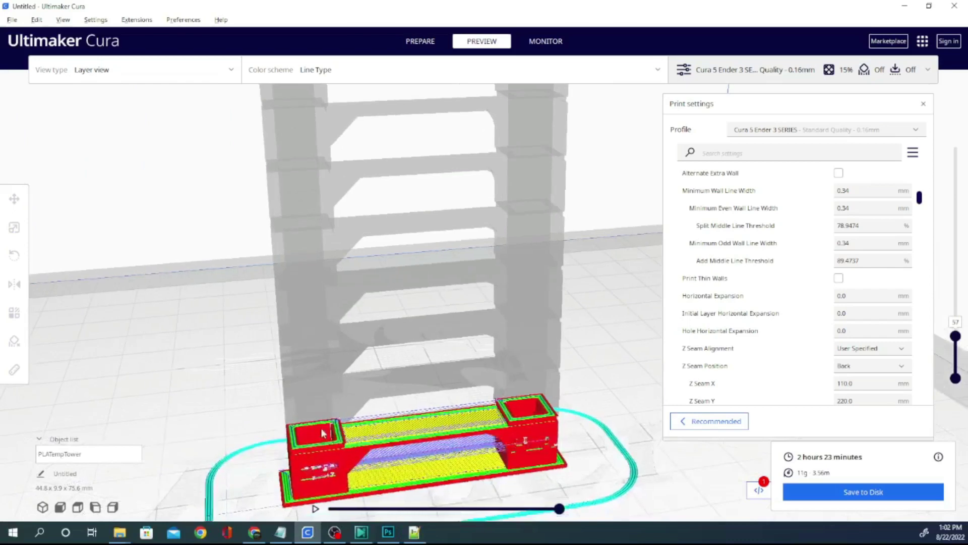
{"action": "scroll", "coordinate": [325, 421], "scroll_direction": "down", "scroll_amount": 5}
{"action": "scroll", "coordinate": [357, 397], "scroll_direction": "down", "scroll_amount": 5}
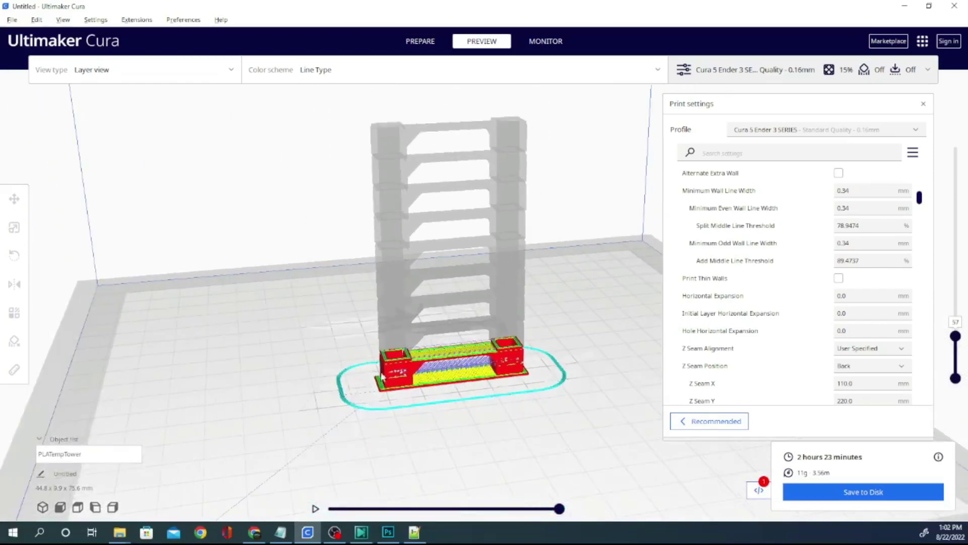
{"action": "right_click_drag", "start_coordinate": [381, 376], "coordinate": [355, 401]}
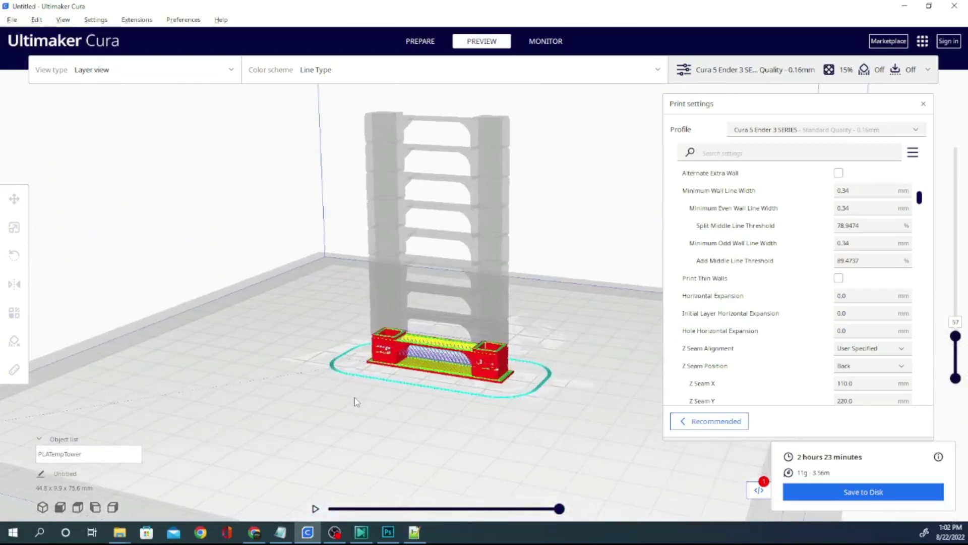